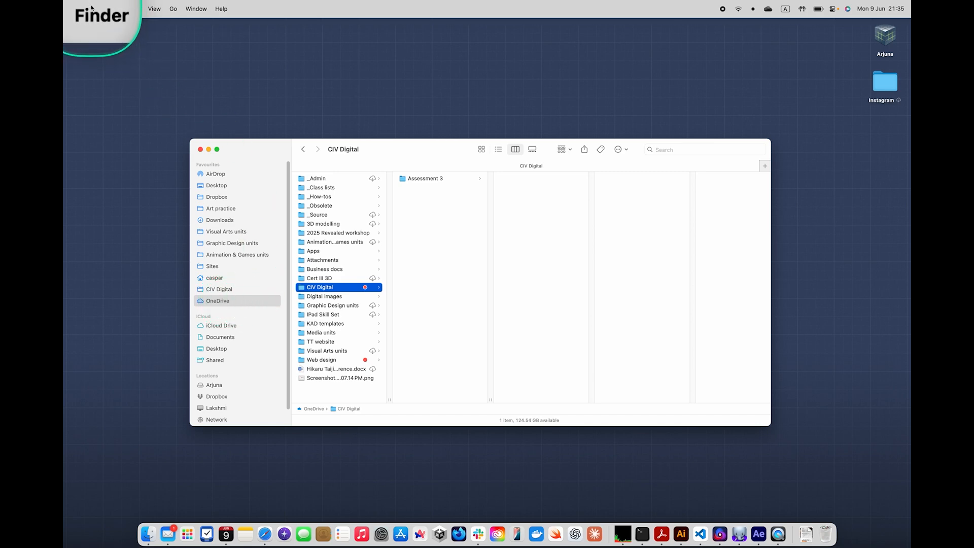
Compare the CIV Digital folder in icon and list views, check the contents of Assets, and return to column view
left_click_drag(253, 152, 246, 130)
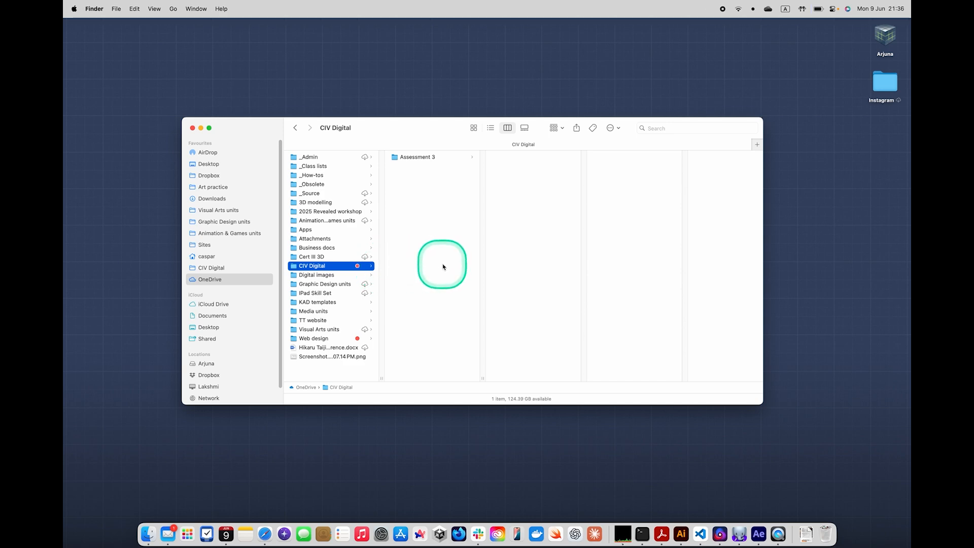
left_click(473, 127)
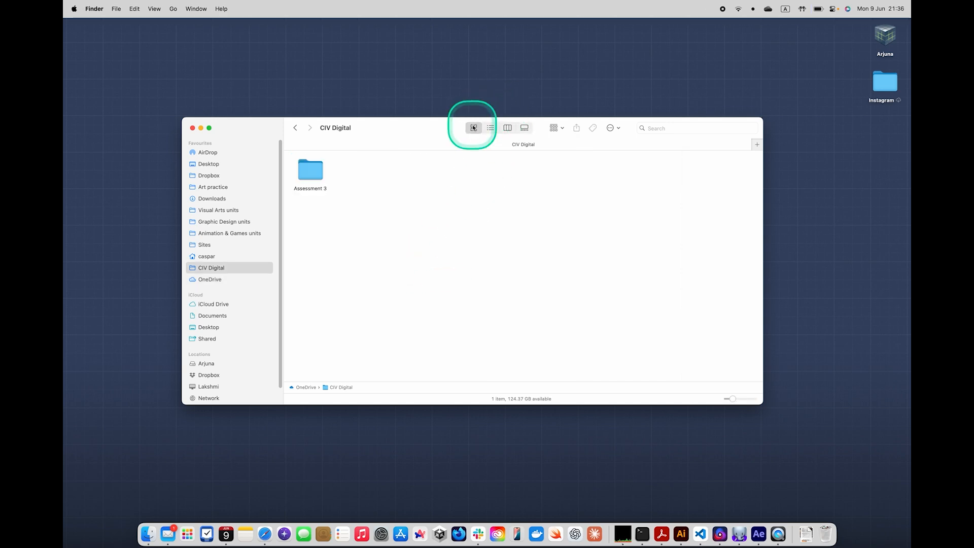
left_click(490, 128)
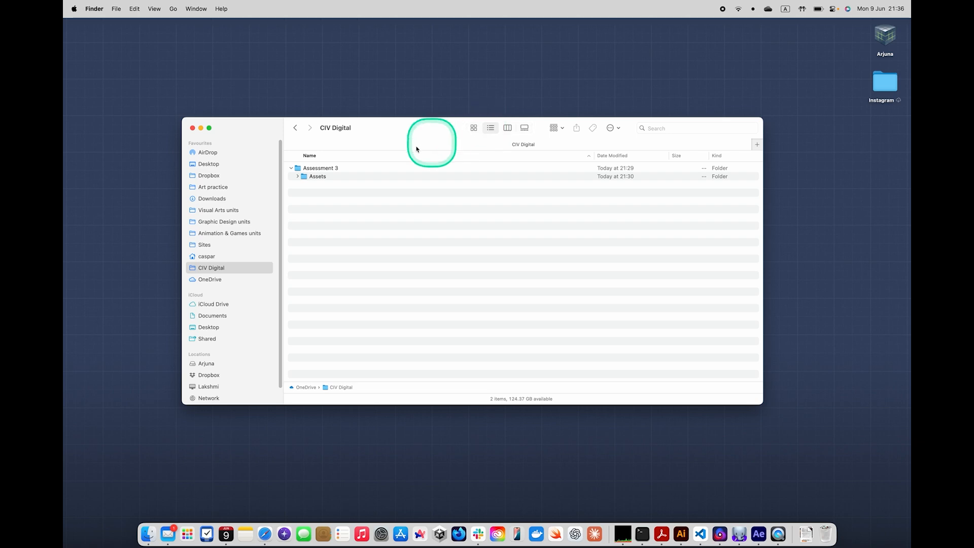
left_click(298, 177)
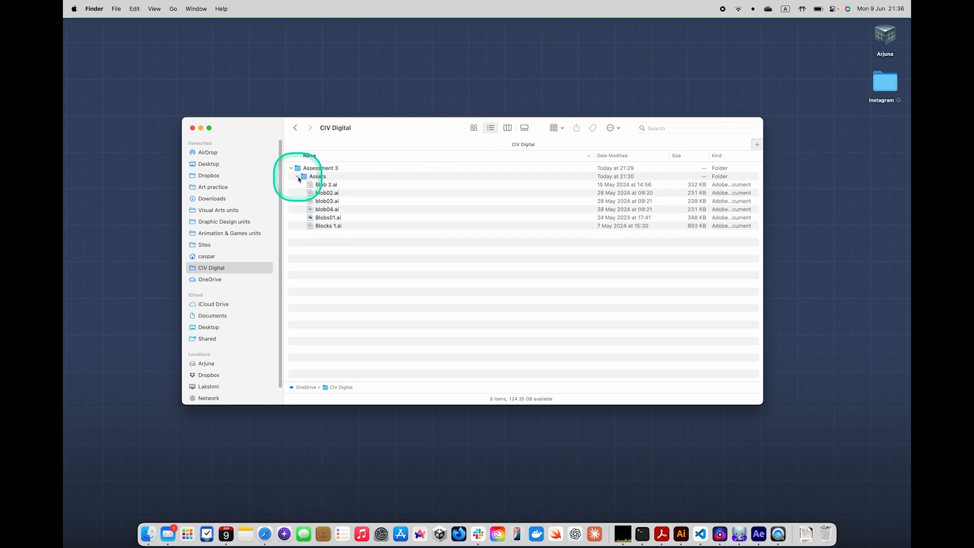
left_click(298, 177)
left_click(507, 127)
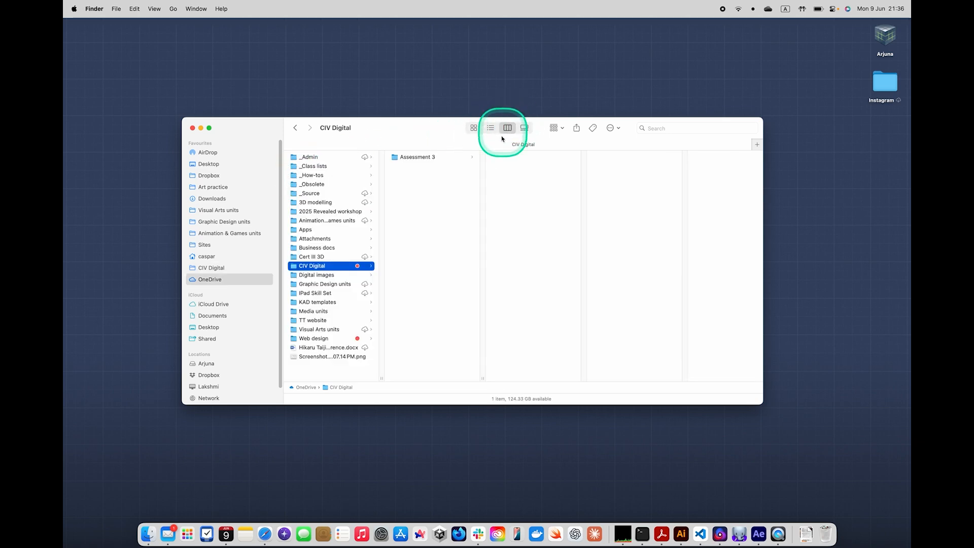
Browse into the Assessment 3 folder and show the contents of its Assets subfolder
left_click(431, 156)
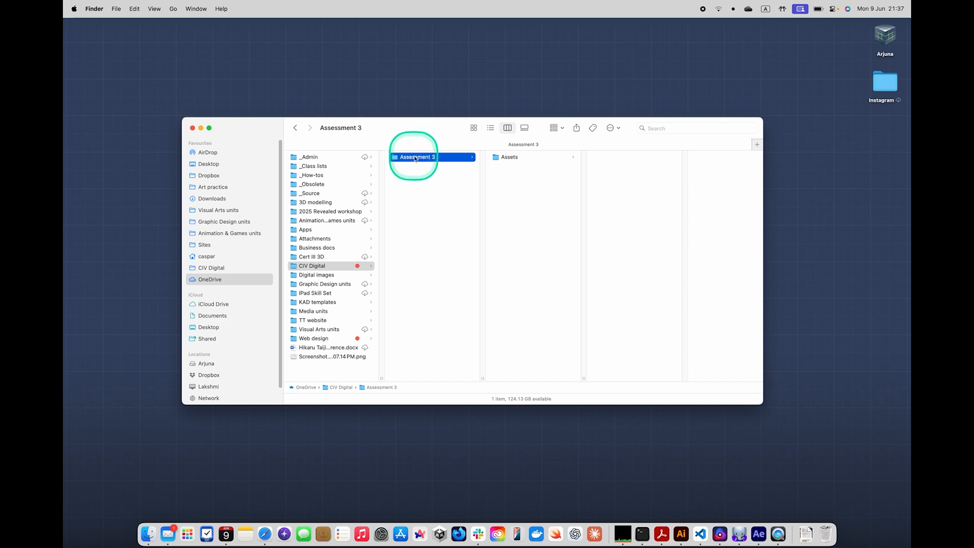
left_click(508, 158)
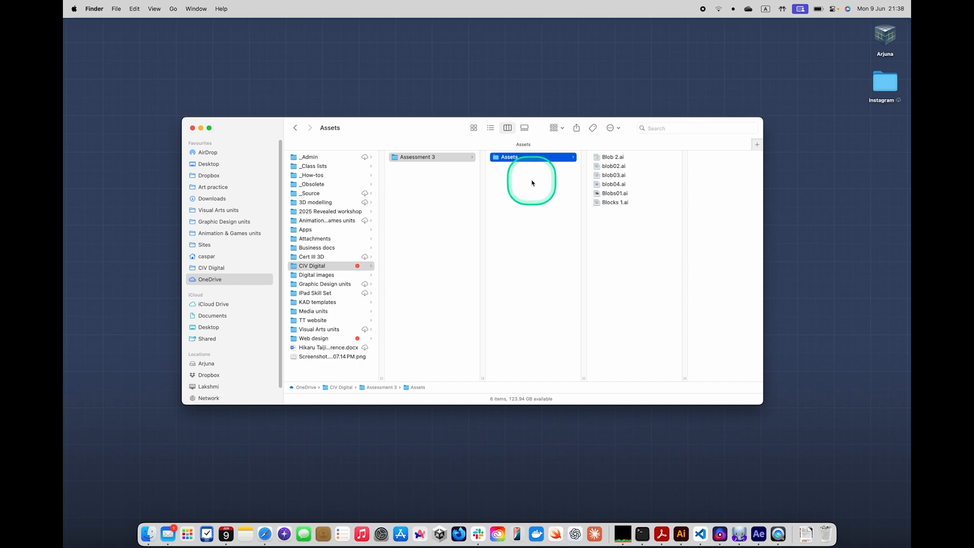
key("Left")
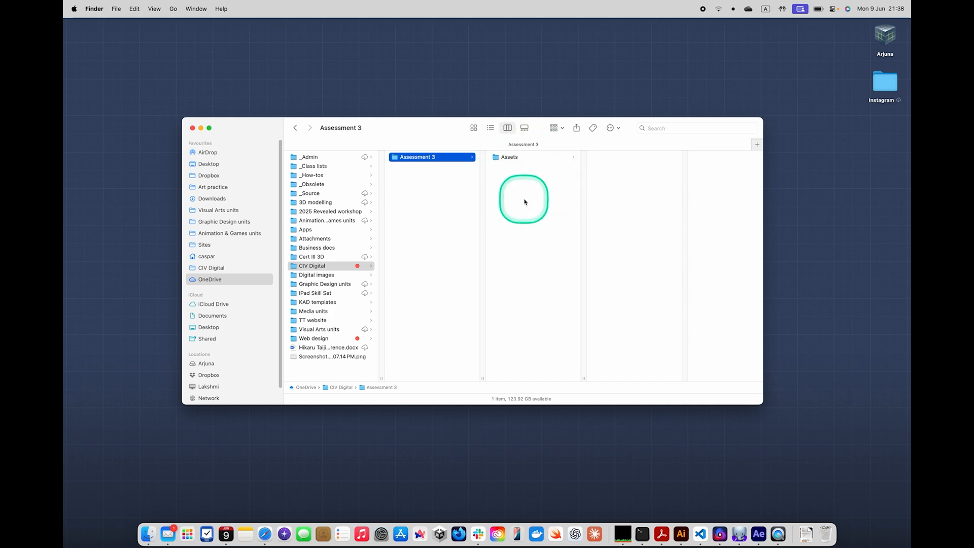
left_click(510, 158)
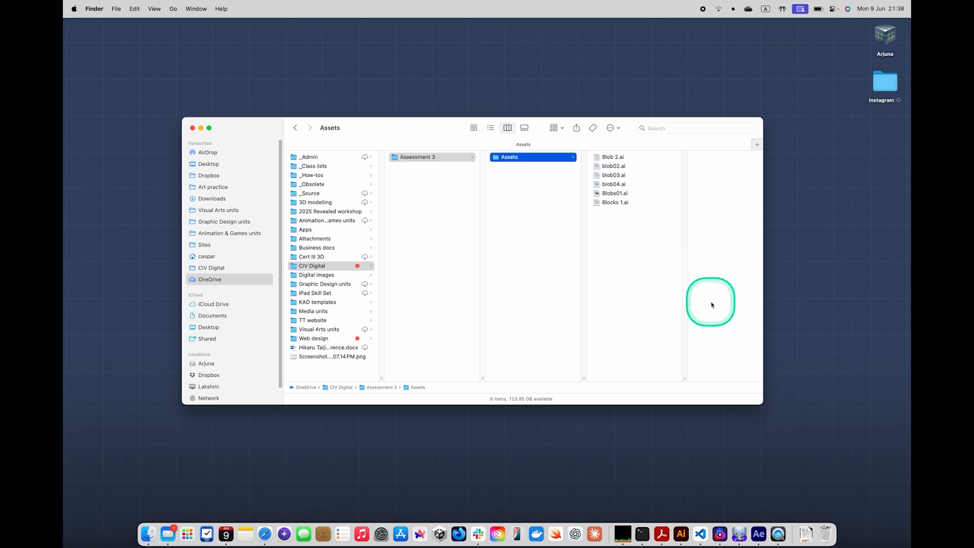
Find Adobe After Effects 2025 with a Spotlight search for "afte" and launch it
left_click(760, 534)
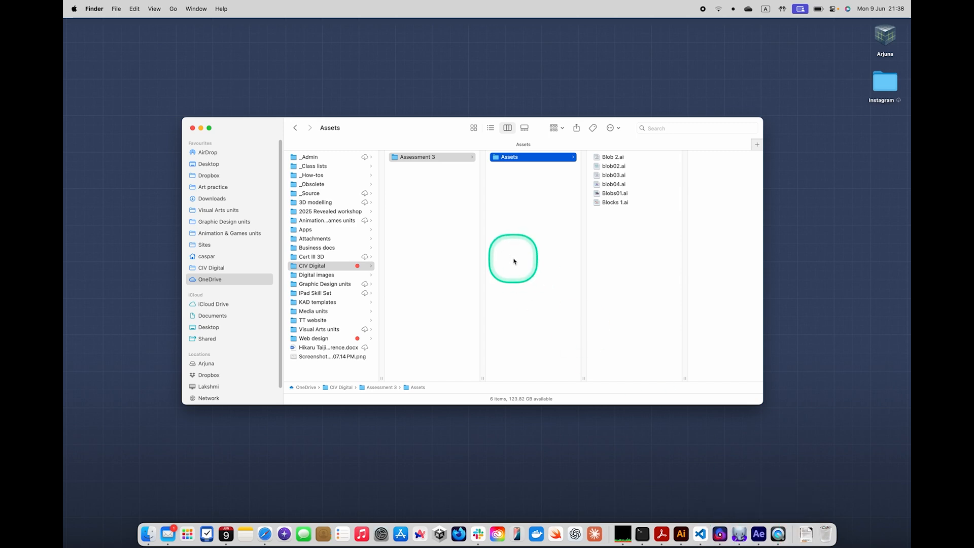
key("super+space")
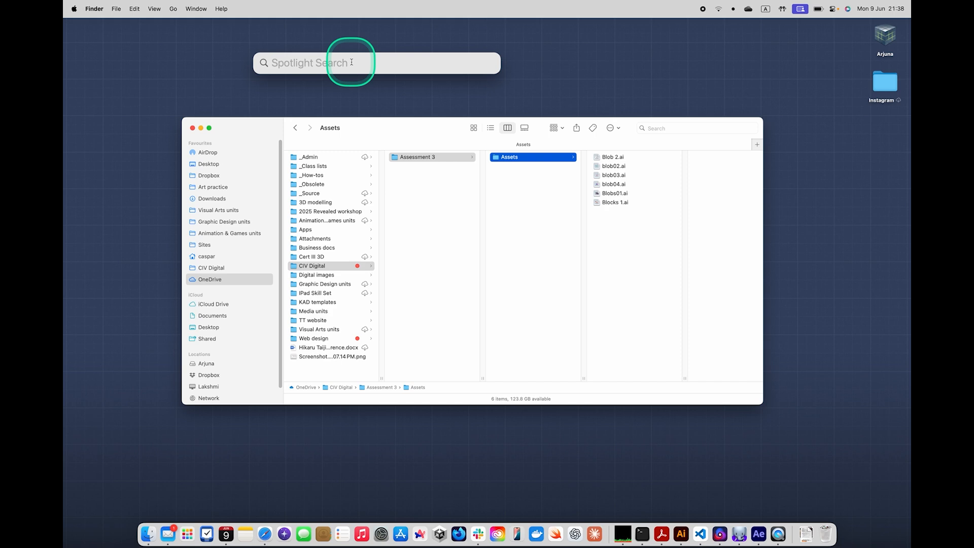
type("after")
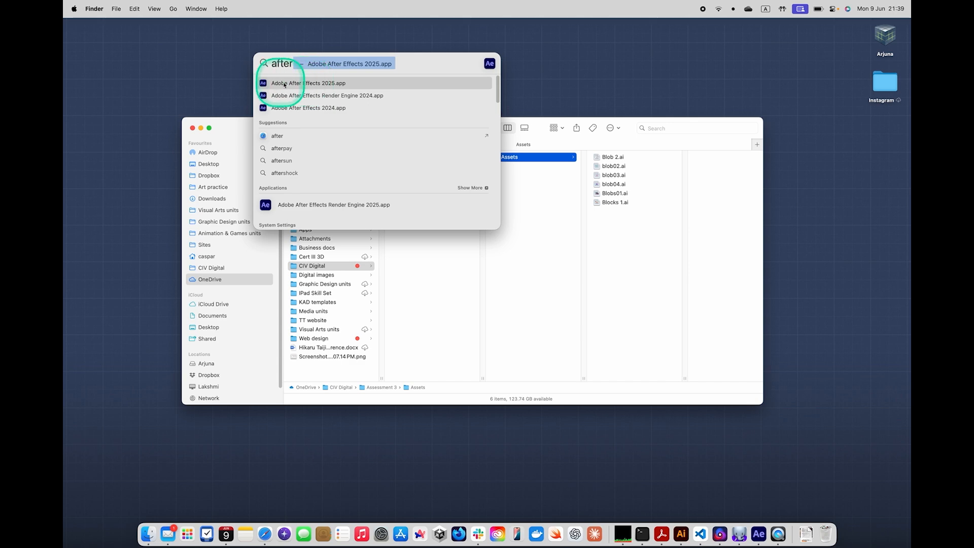
left_click(332, 83)
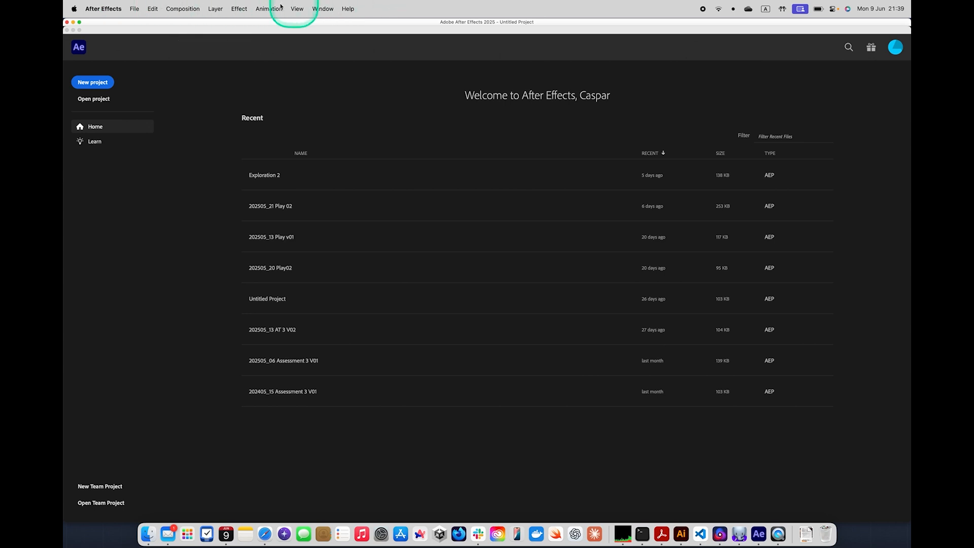
Create a new, empty After Effects project
left_click(135, 9)
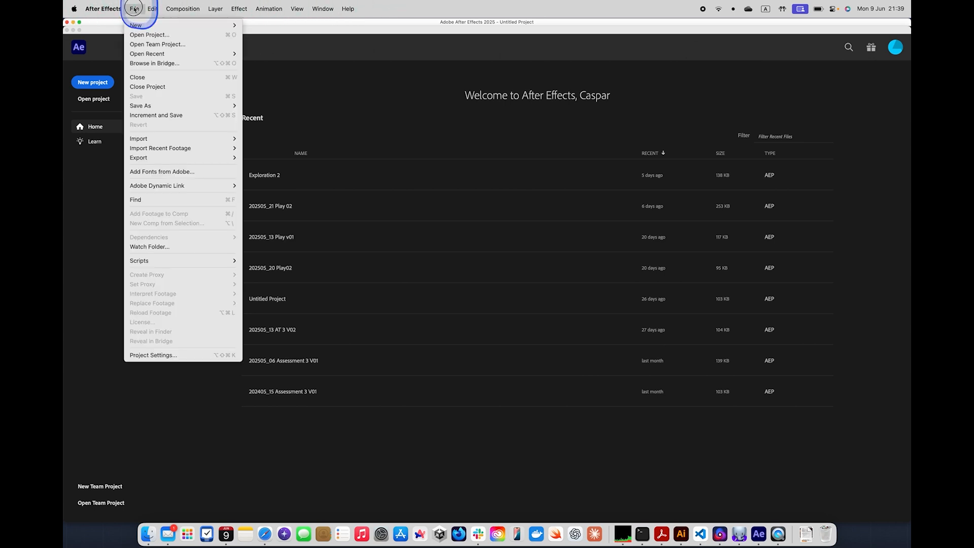
mouse_move(138, 24)
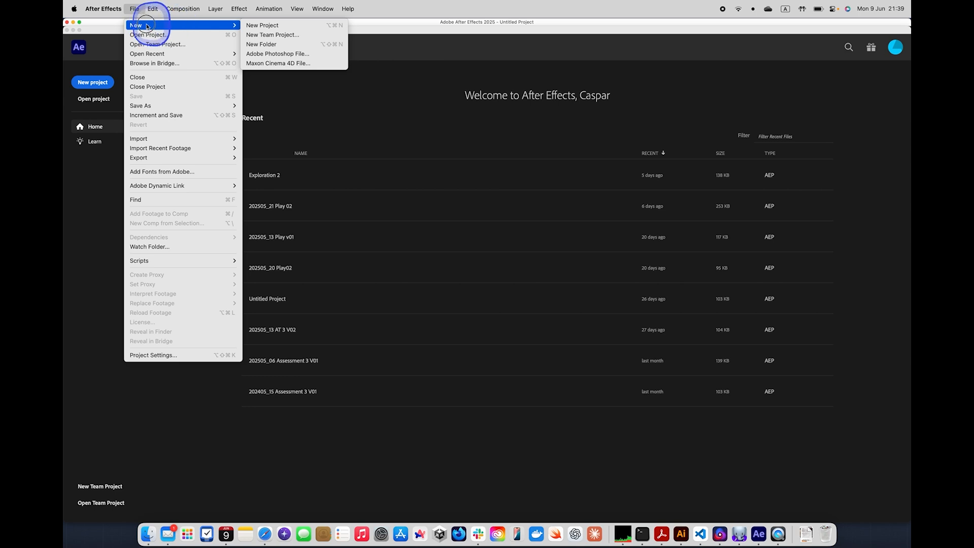
mouse_move(184, 9)
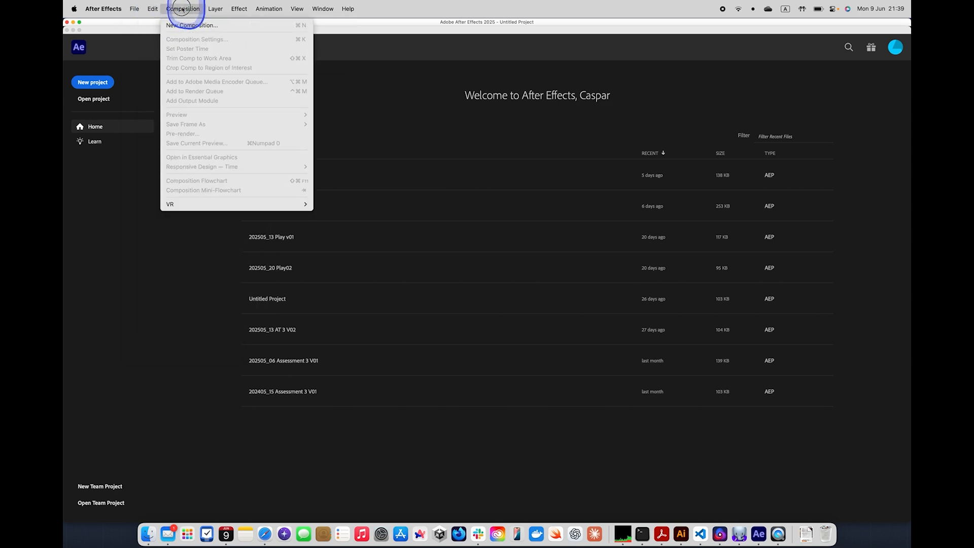
mouse_move(347, 6)
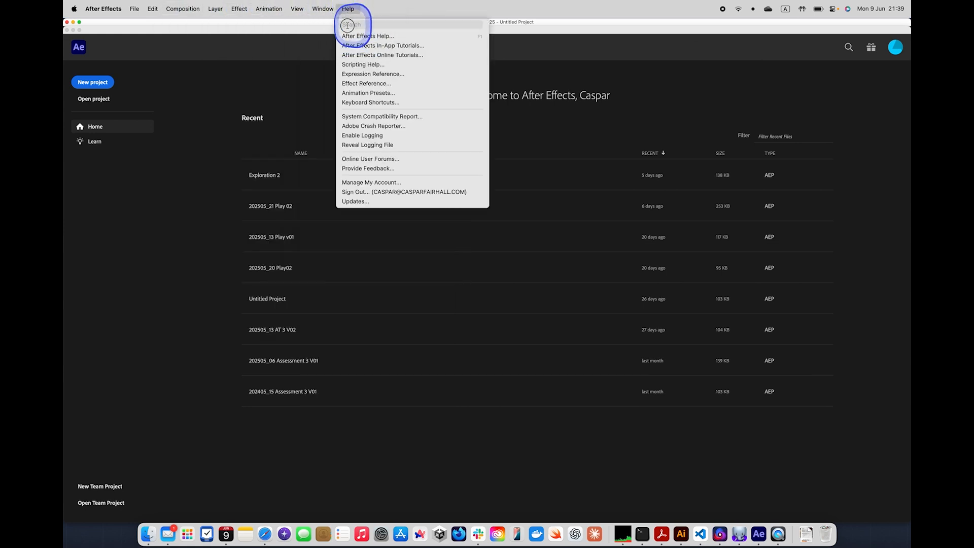
mouse_move(148, 6)
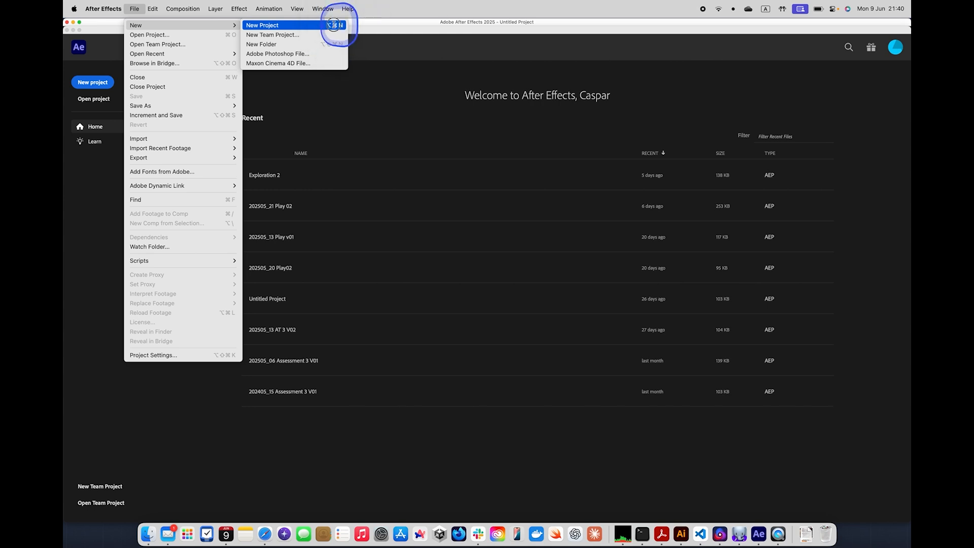
left_click(333, 25)
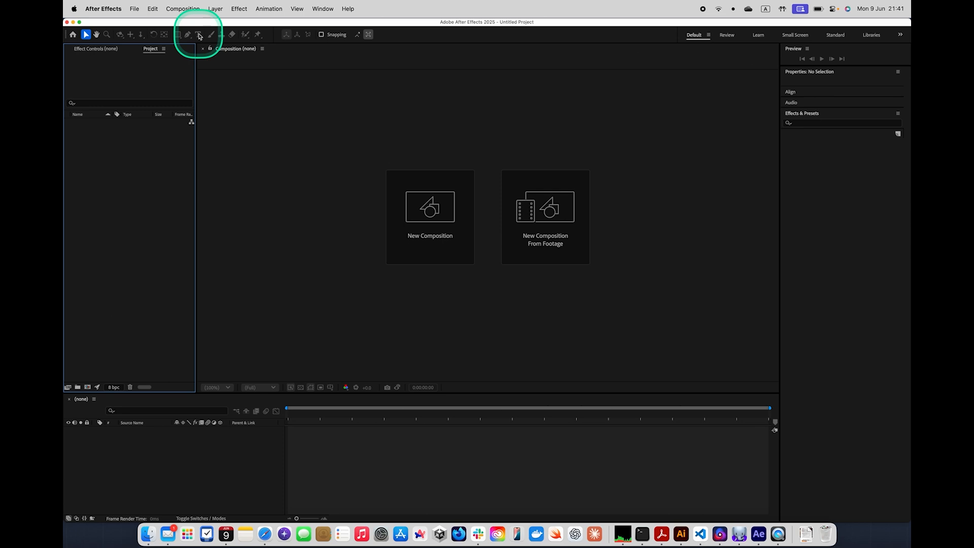
Start a new composition named Main with the Social Media Landscape HD 1920x1080 30 fps preset
left_click(181, 10)
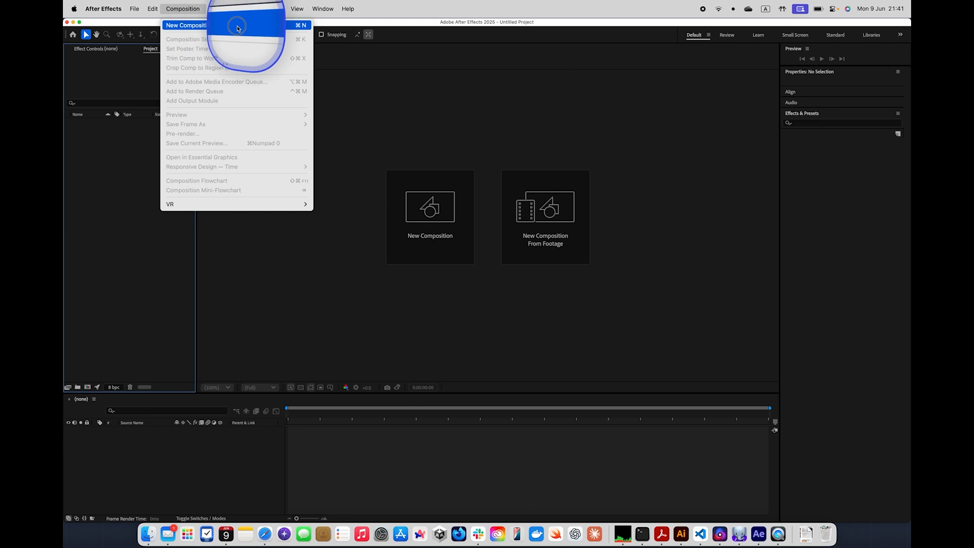
left_click(305, 28)
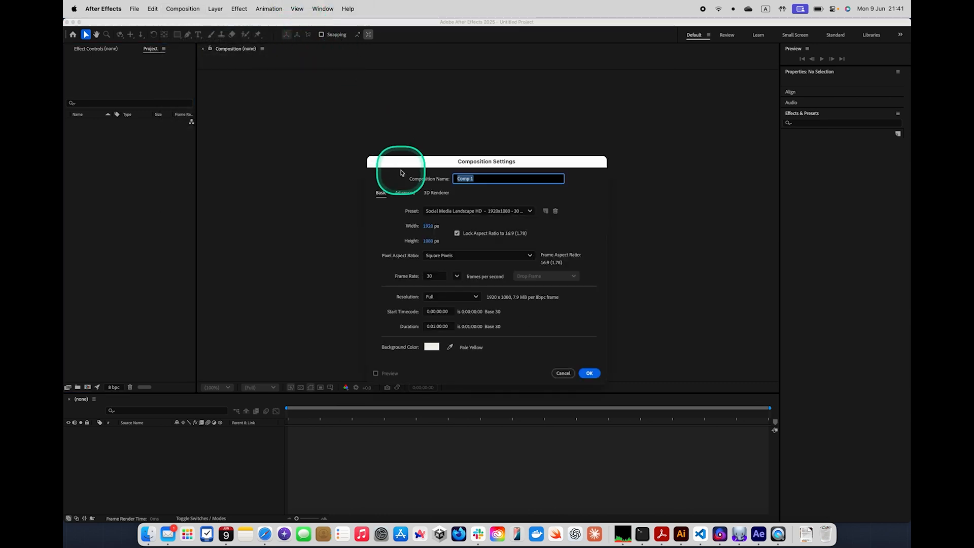
left_click_drag(401, 165, 375, 115)
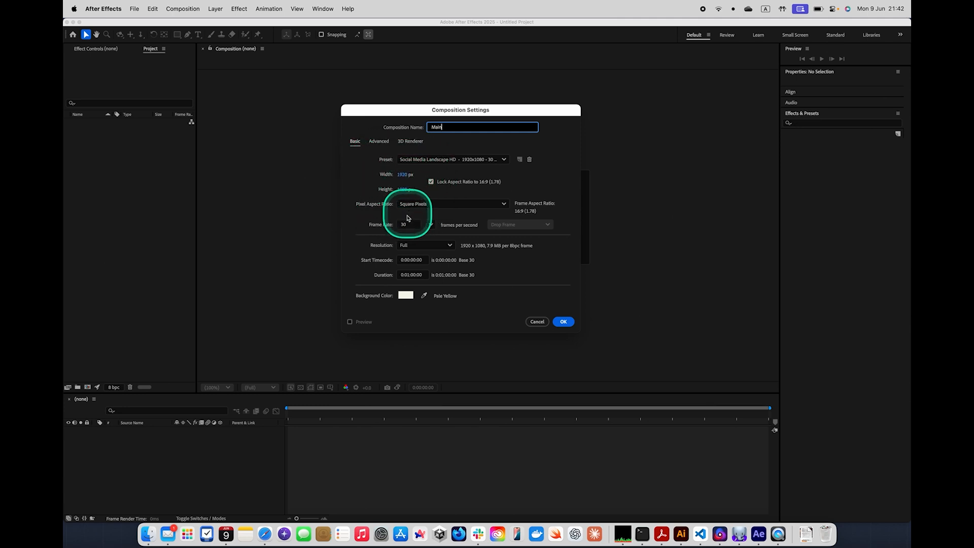
left_click(429, 160)
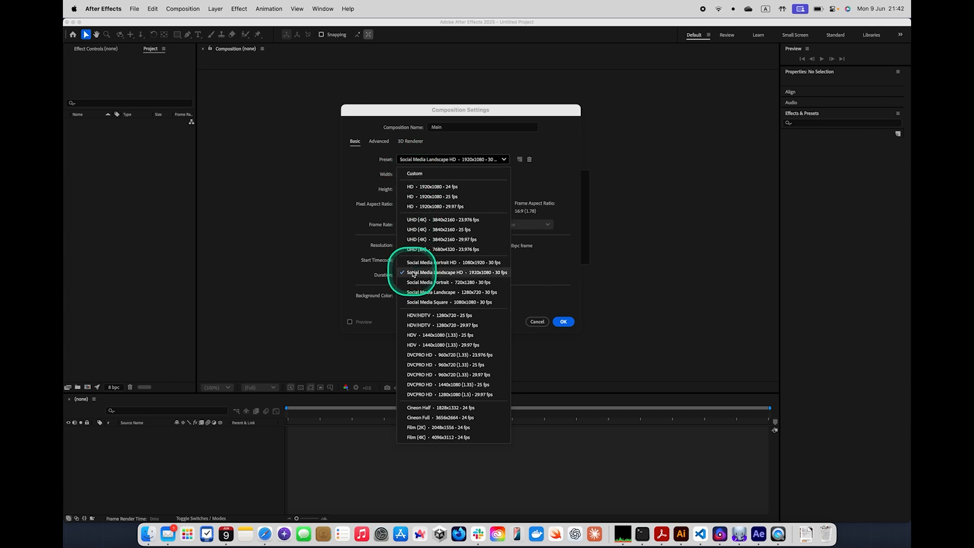
left_click(502, 276)
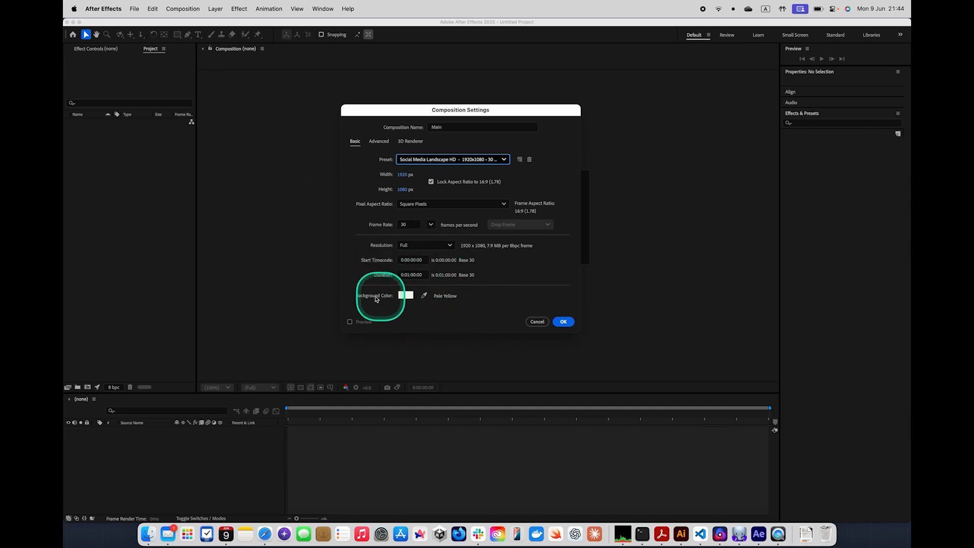
Set the composition's background colour to the pale yellow-grey E3E3D9 and create the composition
left_click(406, 295)
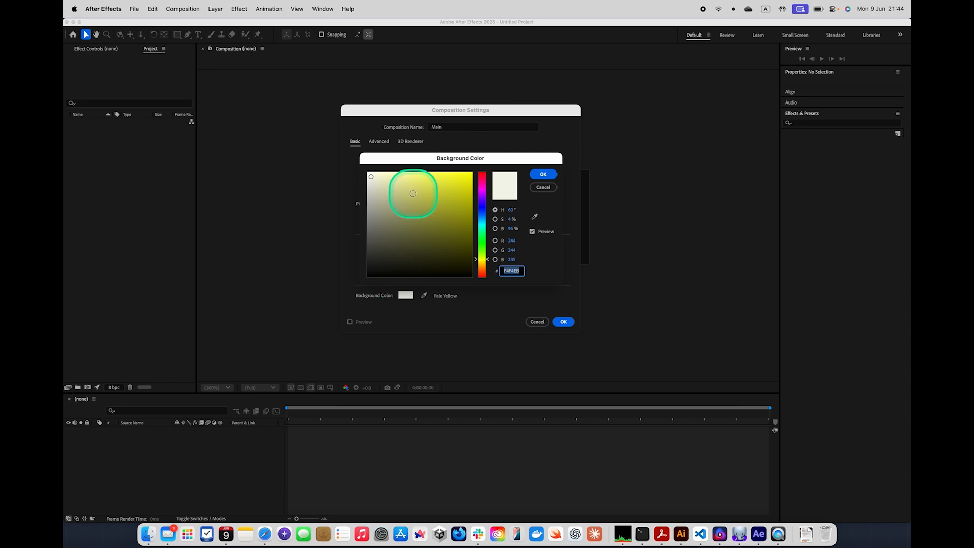
left_click_drag(399, 186, 374, 178)
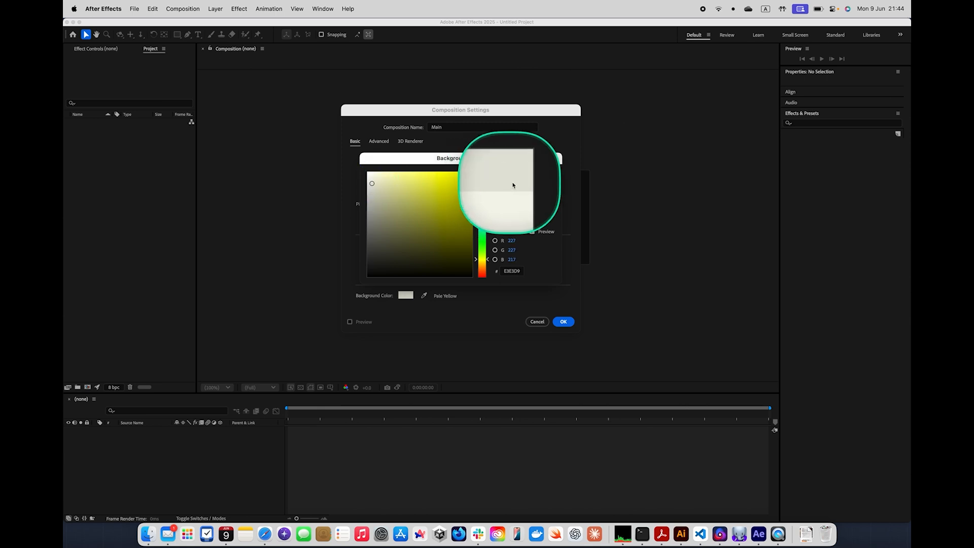
left_click(544, 174)
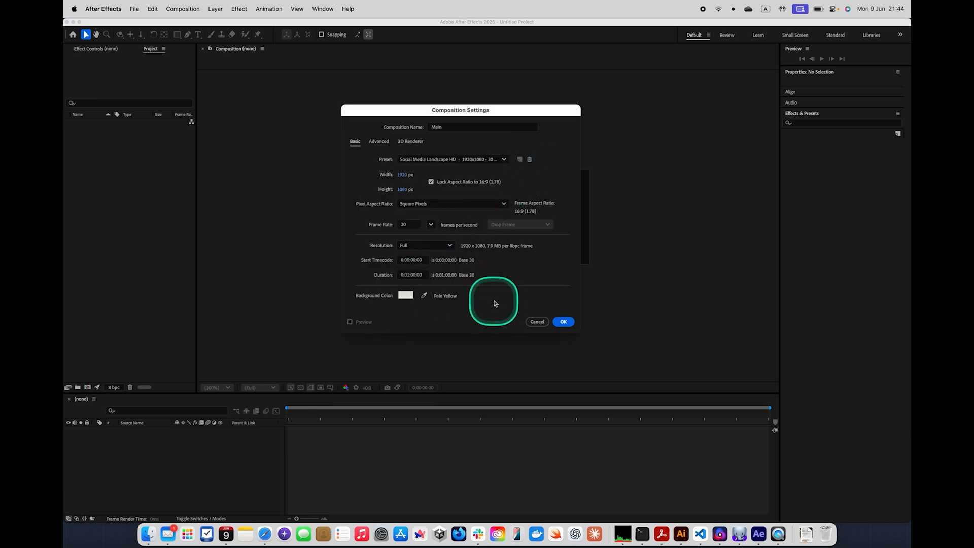
left_click(563, 322)
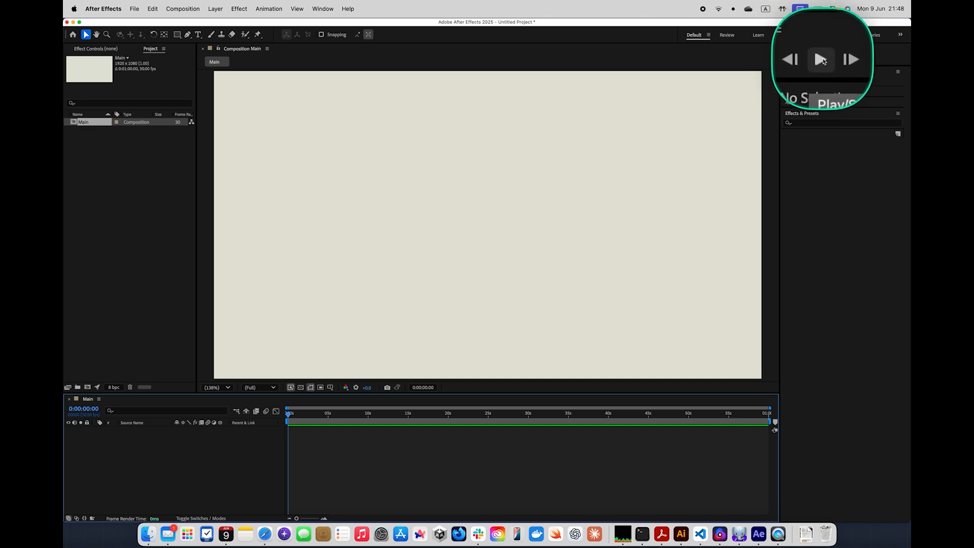
Play a preview of the empty Main composition, stop it, and return to the first frame
left_click(821, 60)
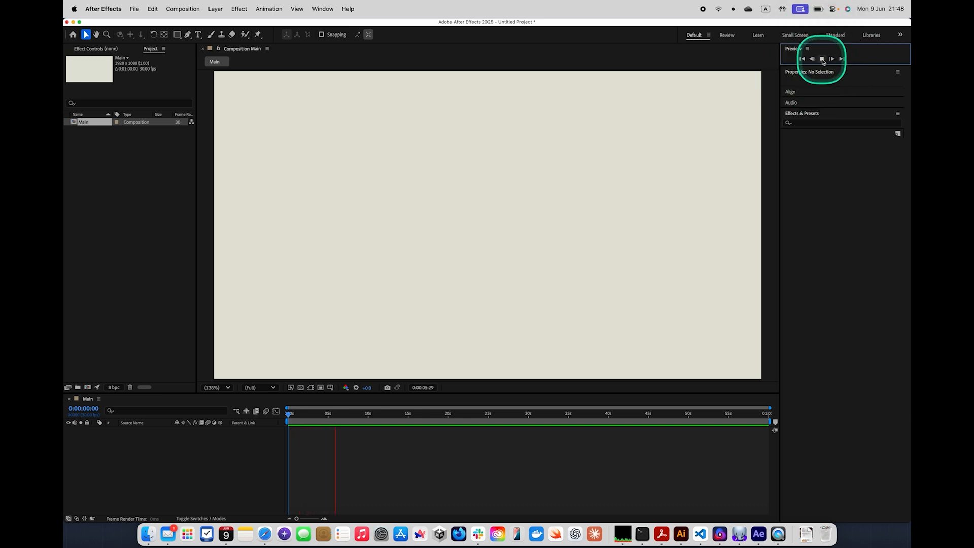
left_click(822, 59)
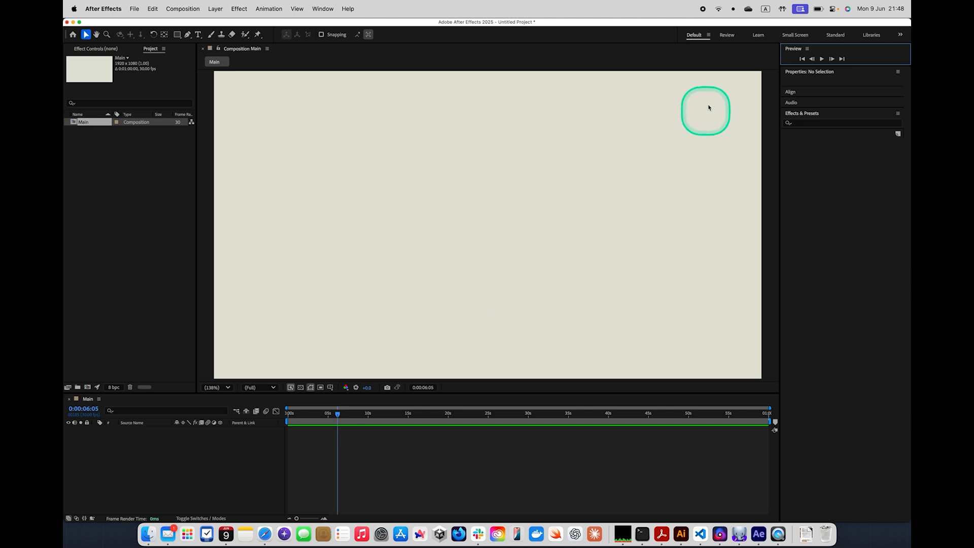
left_click(804, 59)
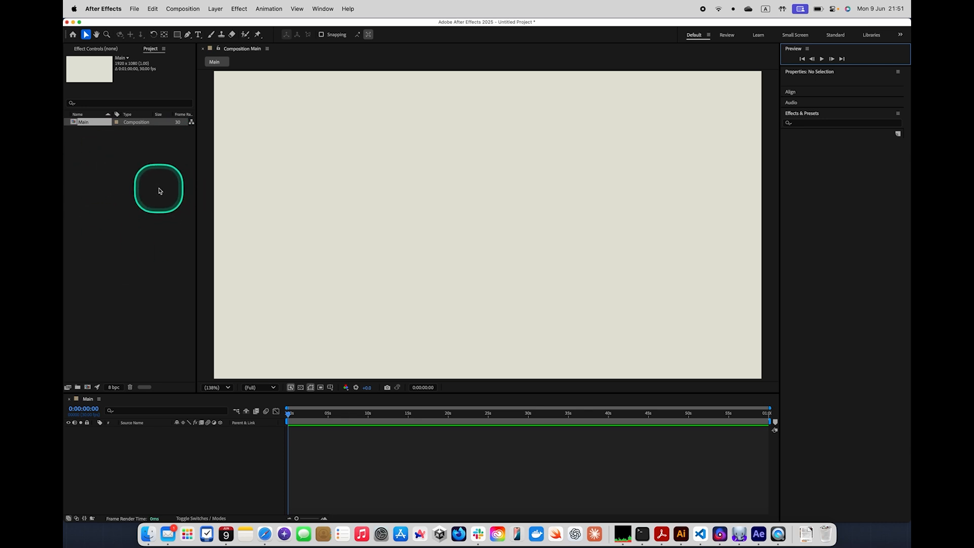
Open the file import dialog and enlarge it to browse the folder columns
left_click(136, 8)
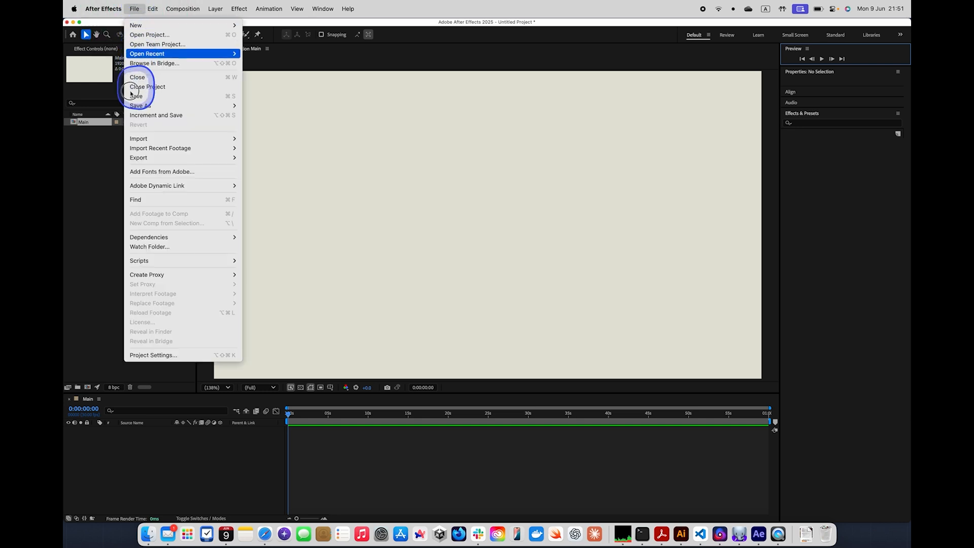
left_click(134, 139)
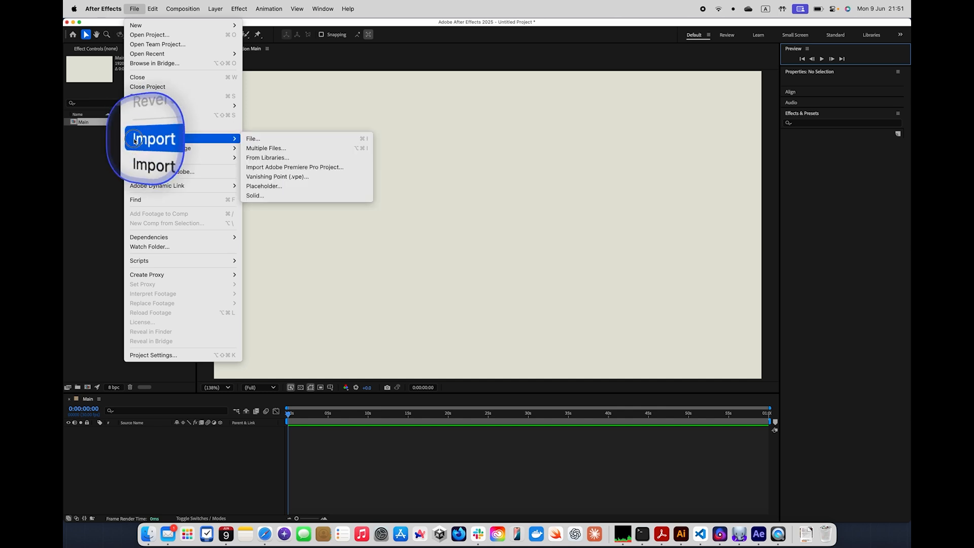
left_click(260, 136)
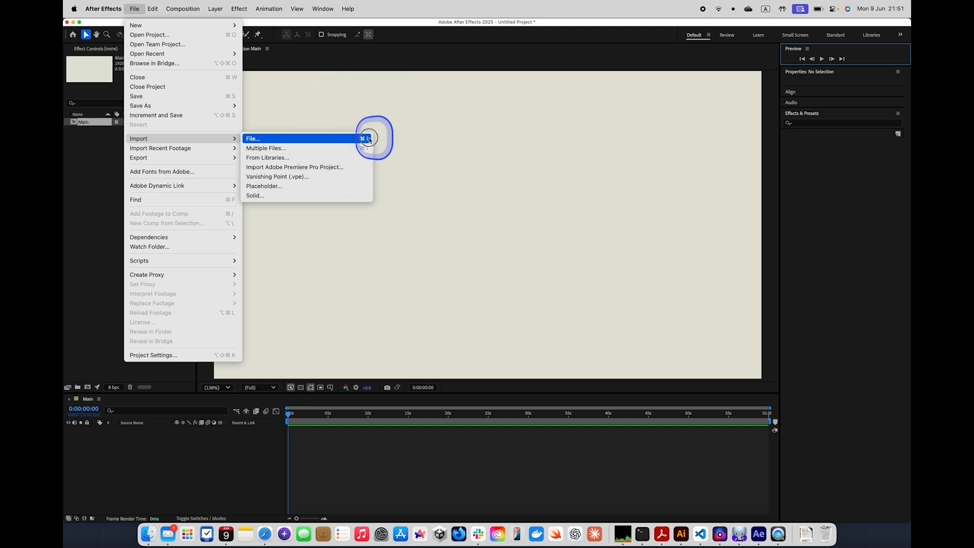
left_click(369, 140)
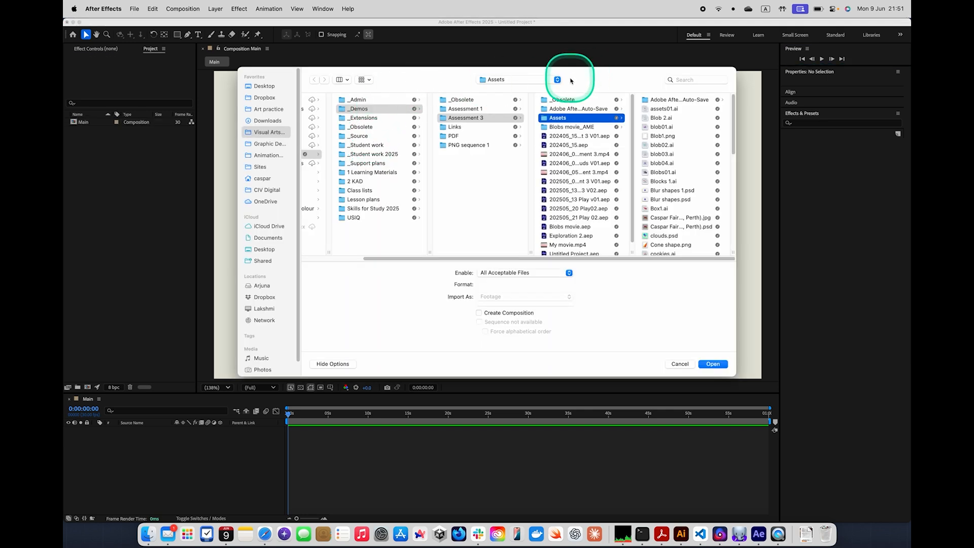
left_click(528, 80)
left_click(604, 79)
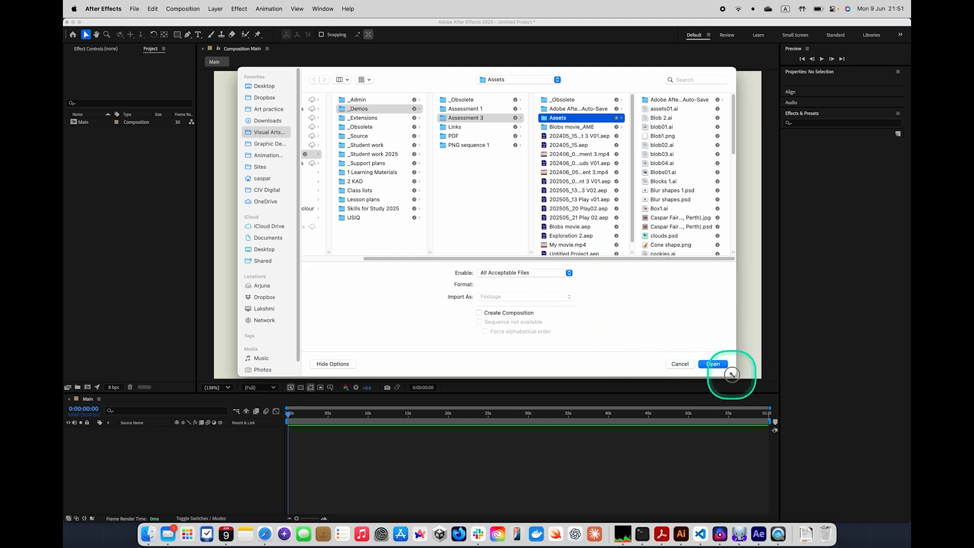
left_click_drag(732, 374, 766, 429)
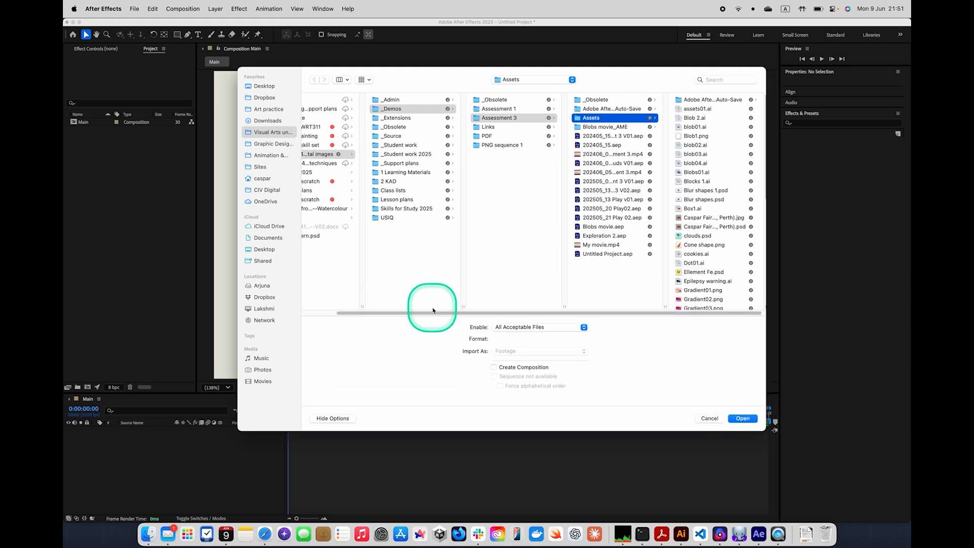
left_click_drag(433, 310, 354, 289)
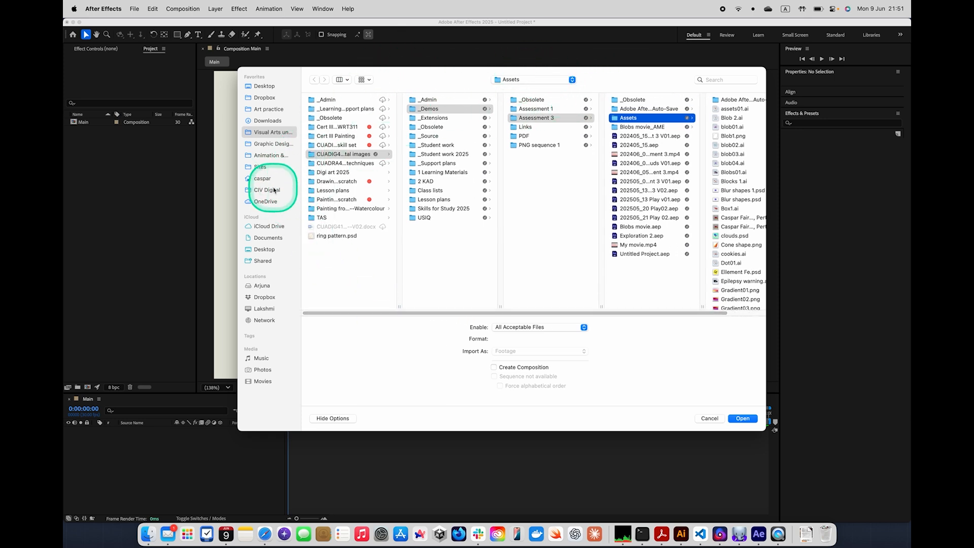
key("ctrl+z")
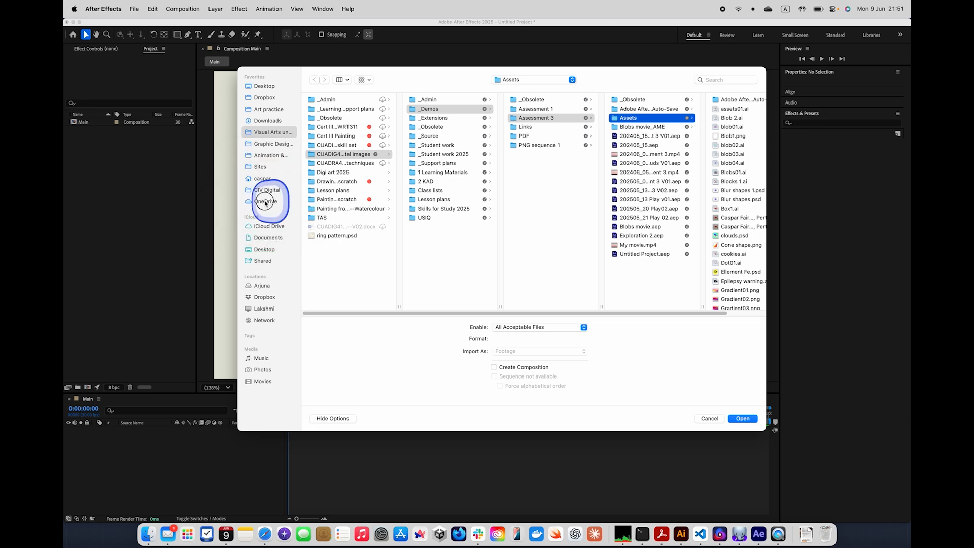
Browse OneDrive to the Assets folder in CIV Digital, Assessment 3, and open blob03.ai for import without creating a composition
left_click(267, 202)
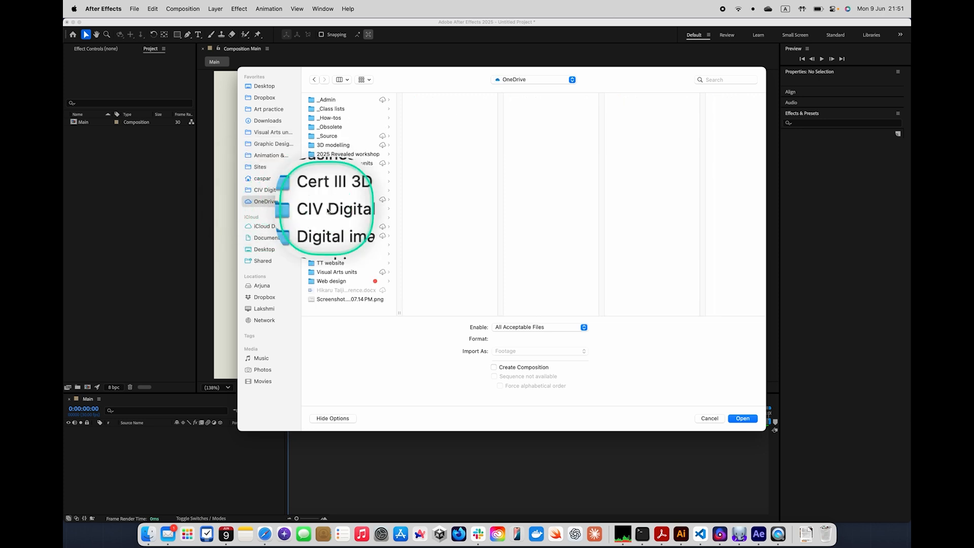
left_click(327, 209)
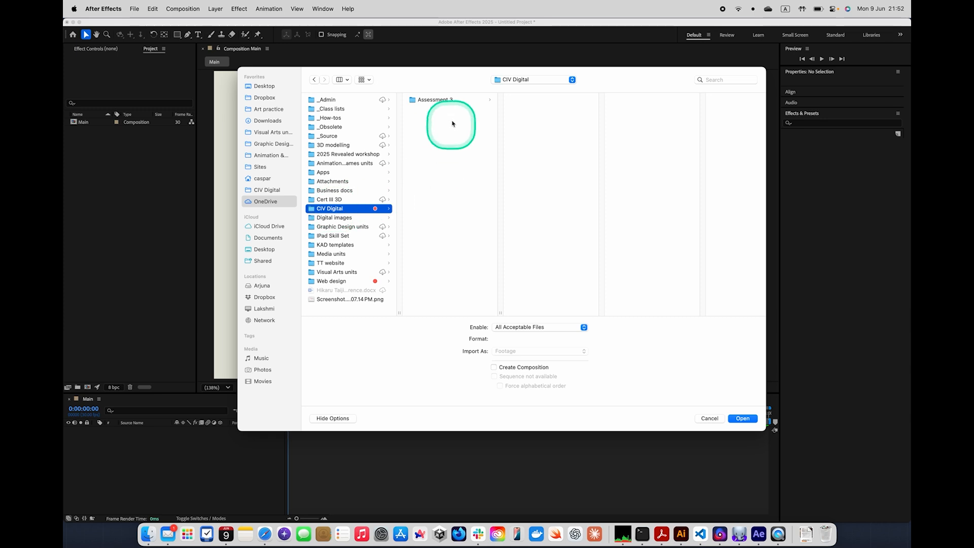
left_click(446, 101)
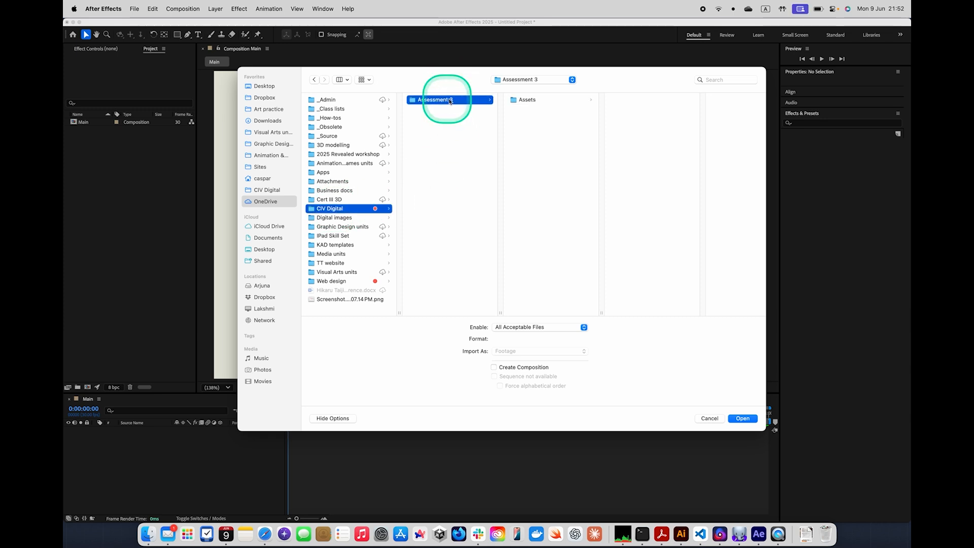
left_click(530, 100)
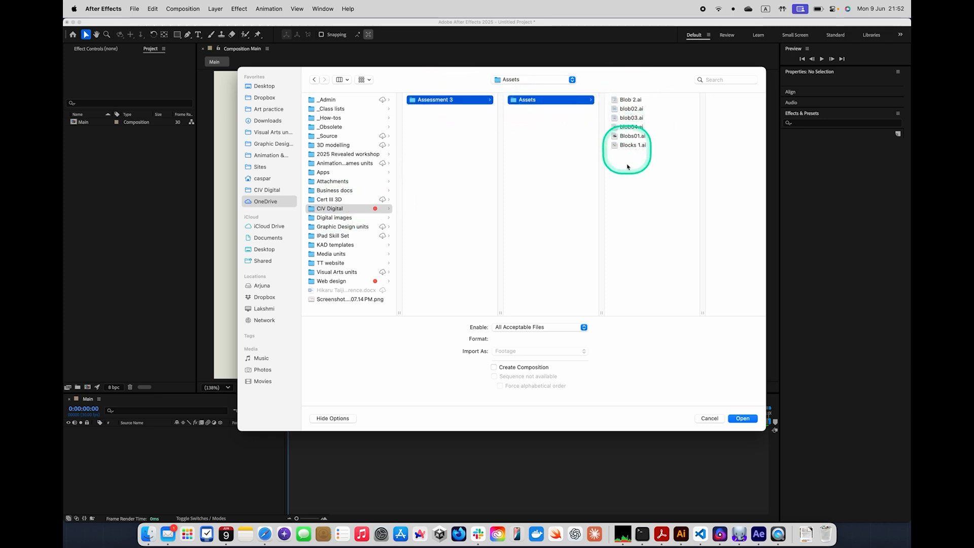
left_click(628, 100)
left_click(593, 110)
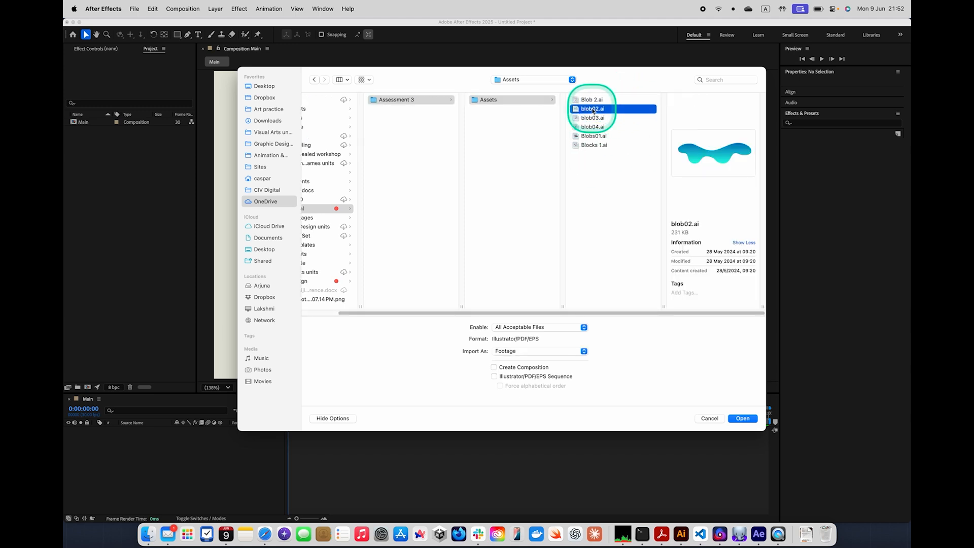
left_click(595, 119)
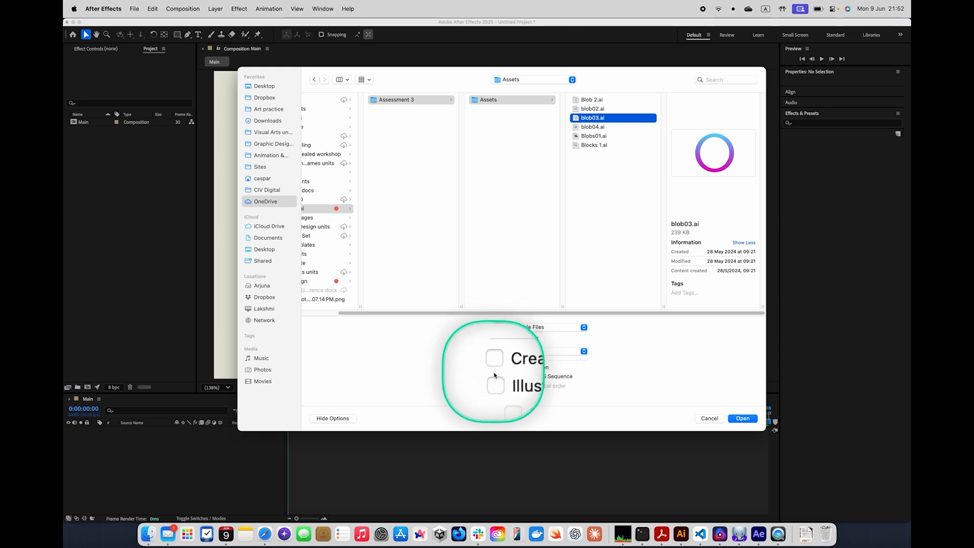
left_click(741, 418)
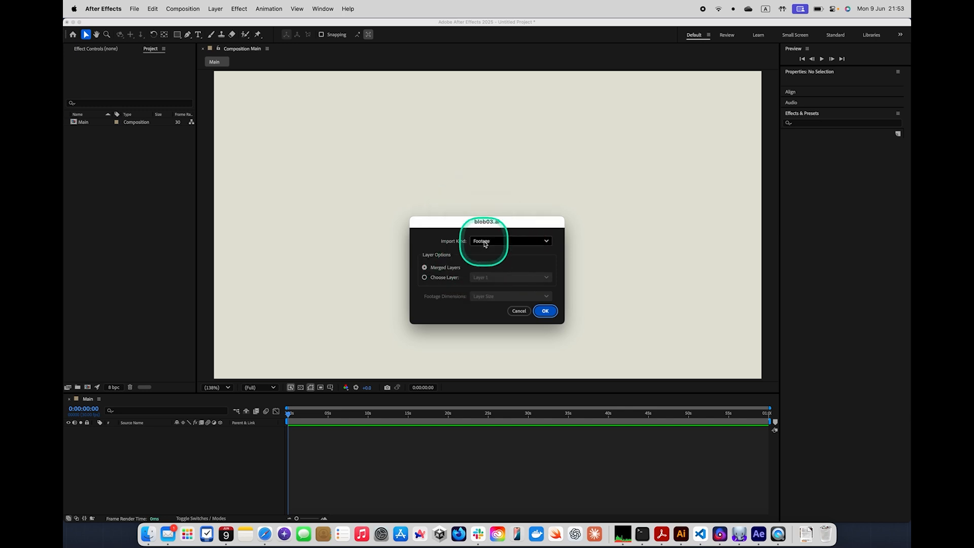
Import only Layer 1 of blob03.ai as footage, with the footage dimensions at Layer Size
left_click(439, 280)
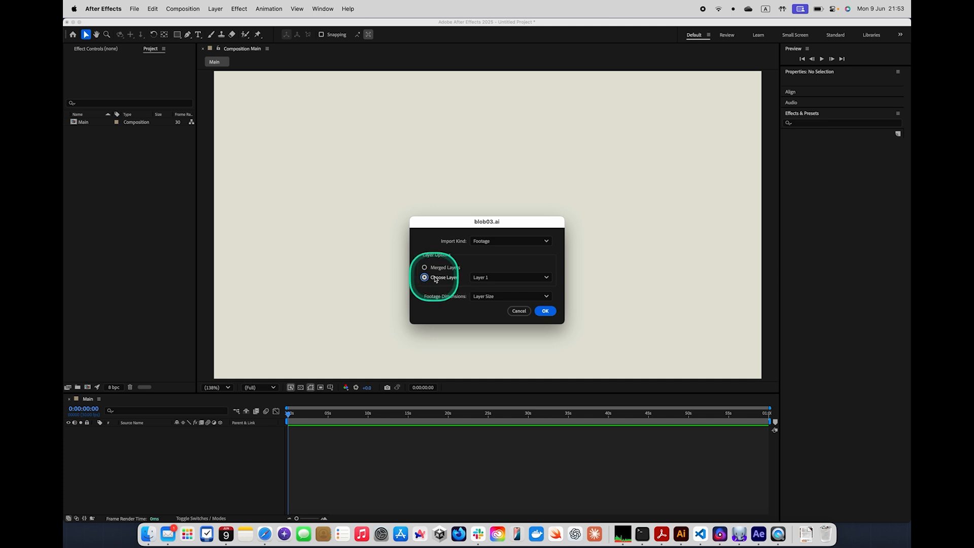
left_click(468, 277)
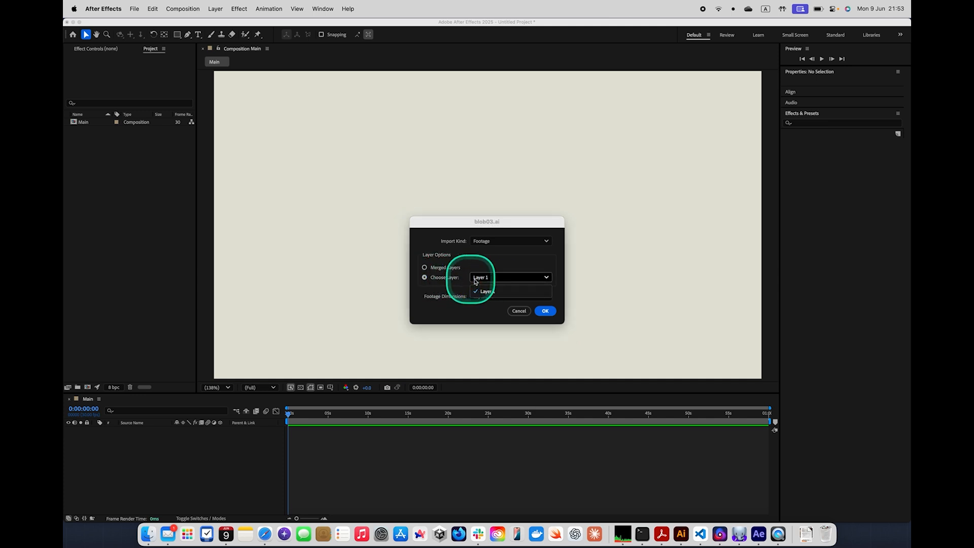
left_click(477, 281)
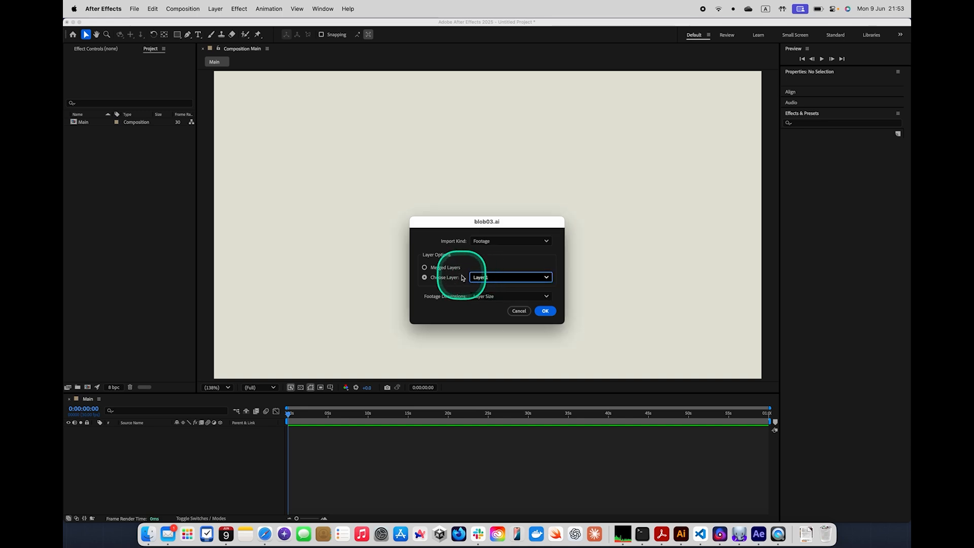
left_click(546, 311)
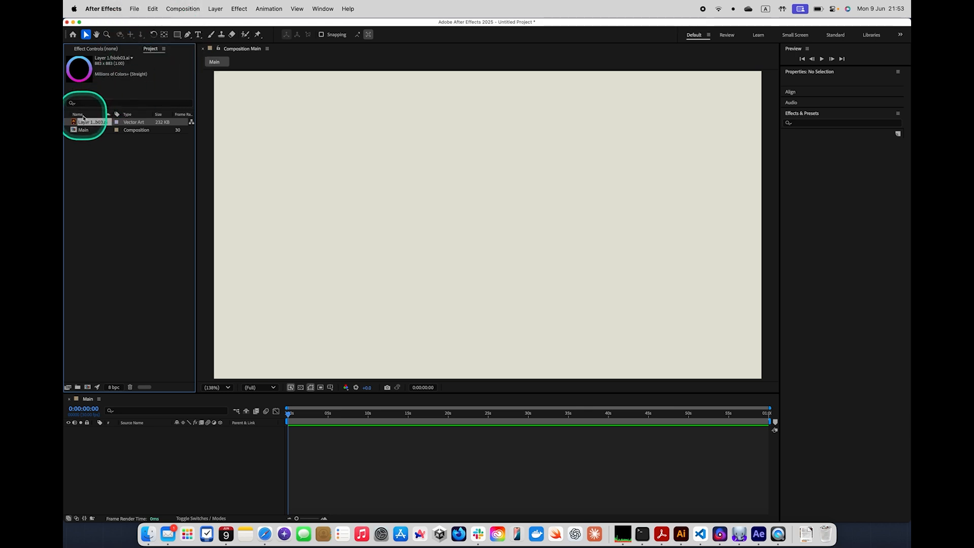
Add the imported blob03.ai ring to the Main timeline and fit the composition in the viewer
left_click_drag(85, 123, 114, 450)
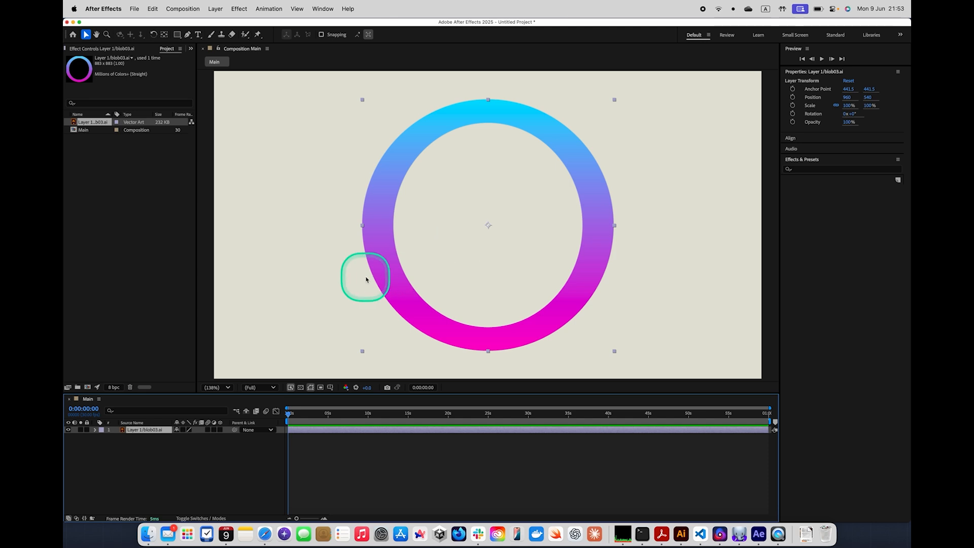
left_click(229, 388)
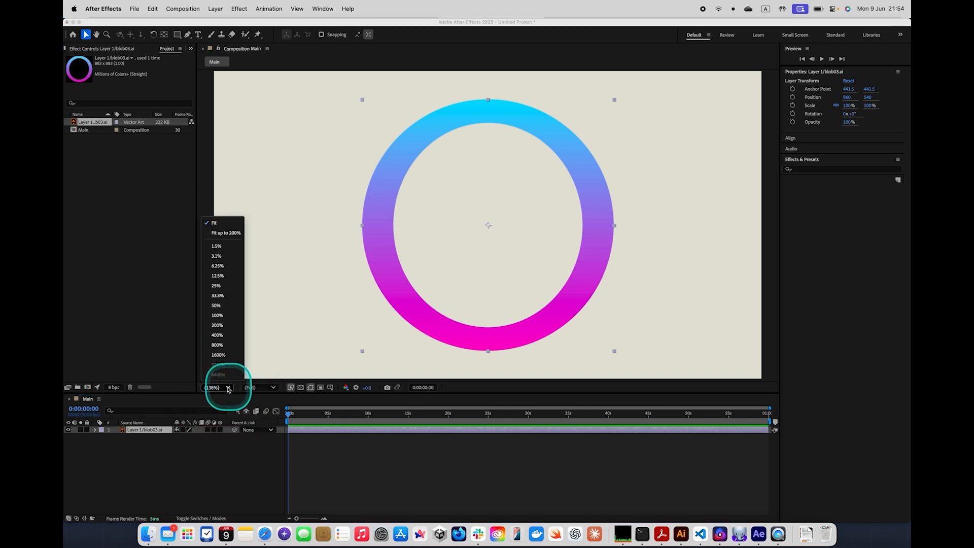
left_click(222, 224)
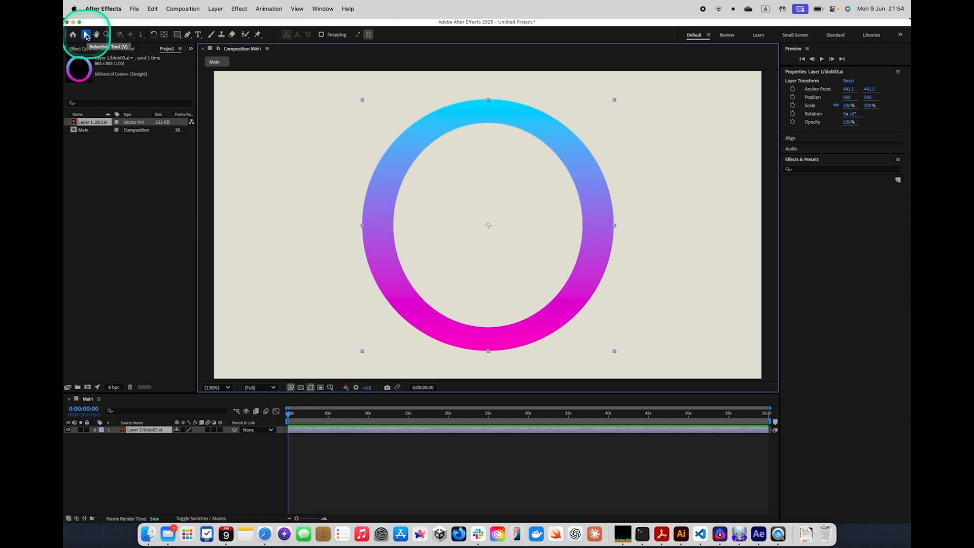
Scale the ring down proportionally to about 32% and place it near the frame's left edge, at about 205, 421
left_click_drag(574, 151, 482, 143)
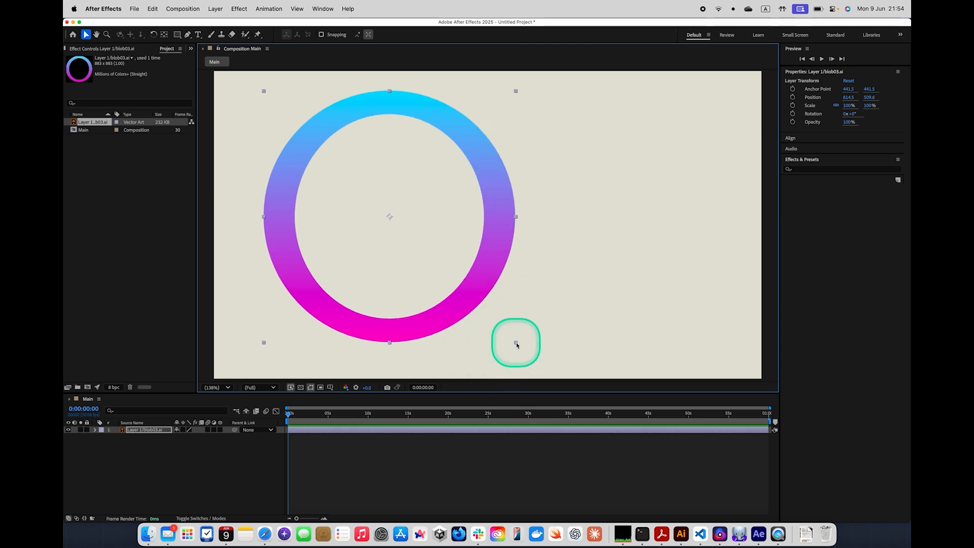
left_click_drag(515, 344, 481, 308)
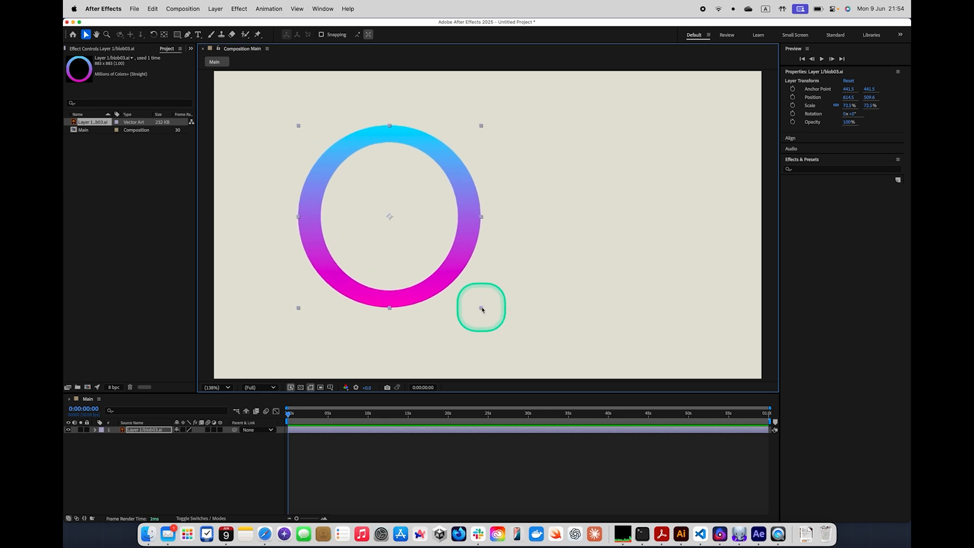
left_click_drag(482, 308, 451, 279)
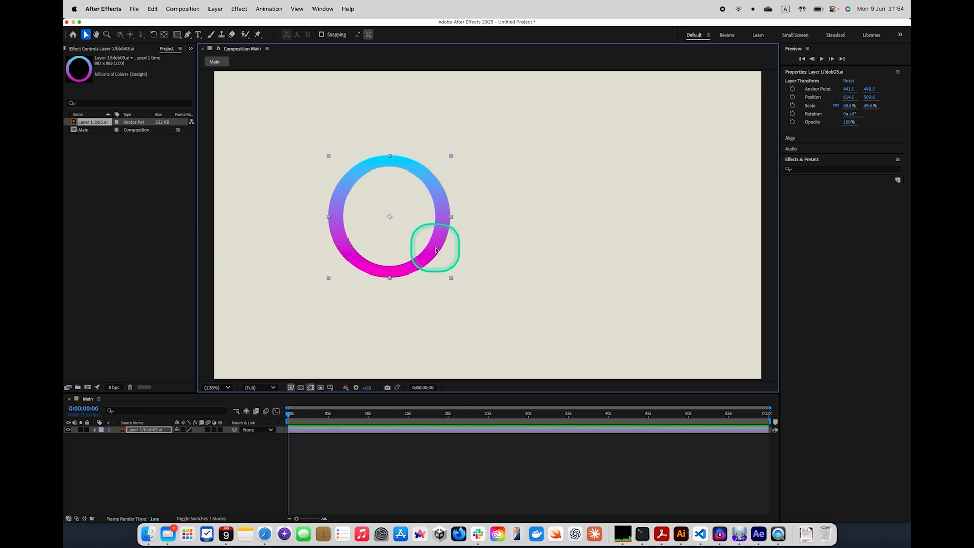
left_click_drag(435, 245, 389, 237)
left_click(389, 238)
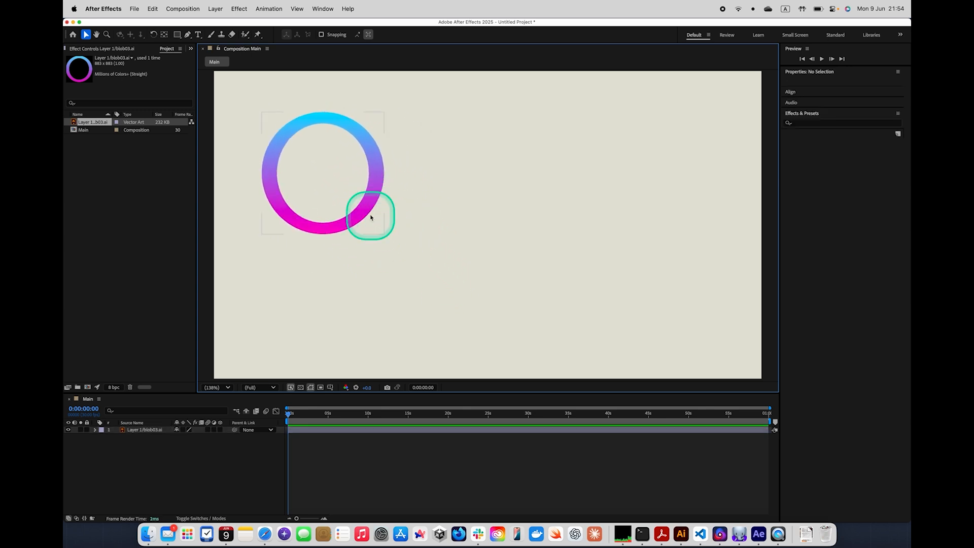
left_click(367, 213)
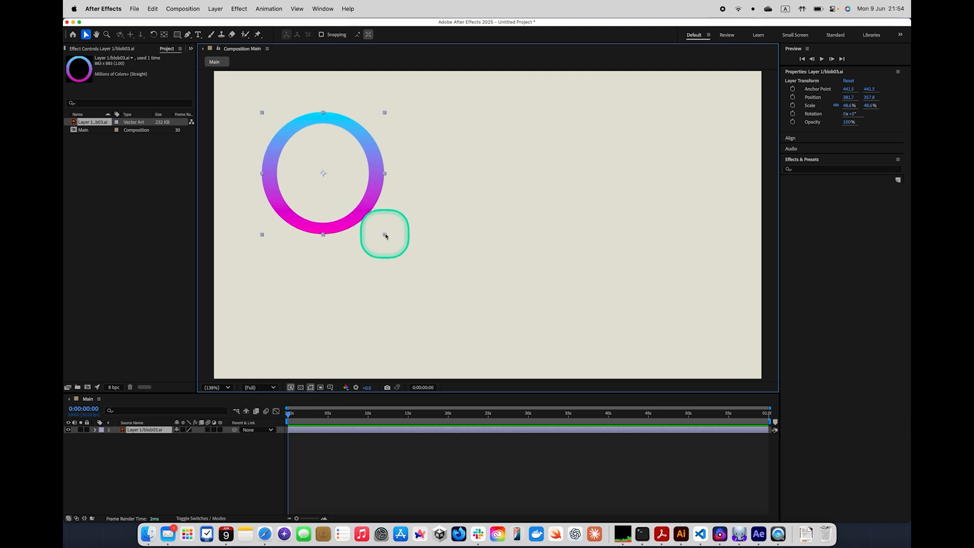
left_click_drag(385, 235, 294, 224)
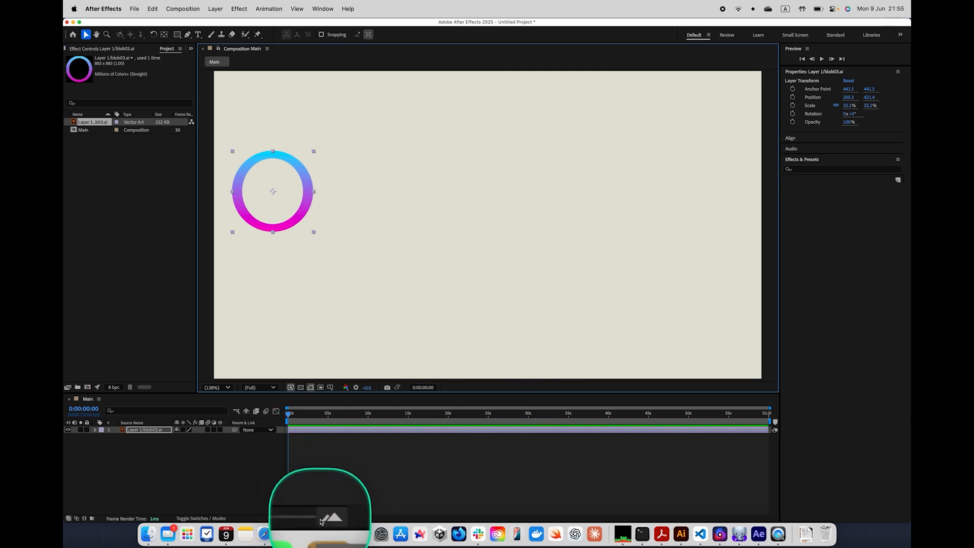
Enable Position animation on the ring layer with a keyframe at the first frame, 0:00:00:00
left_click_drag(298, 518, 308, 519)
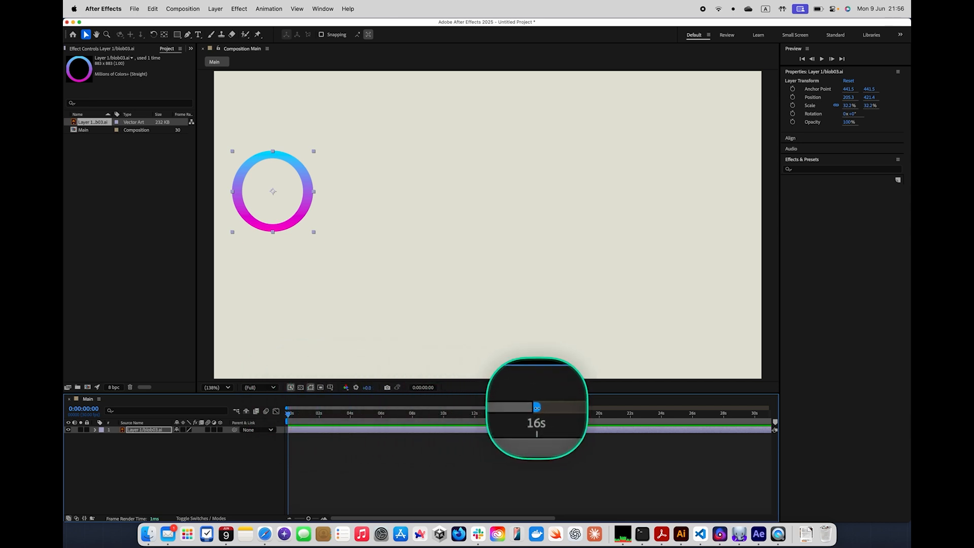
left_click_drag(537, 407, 355, 408)
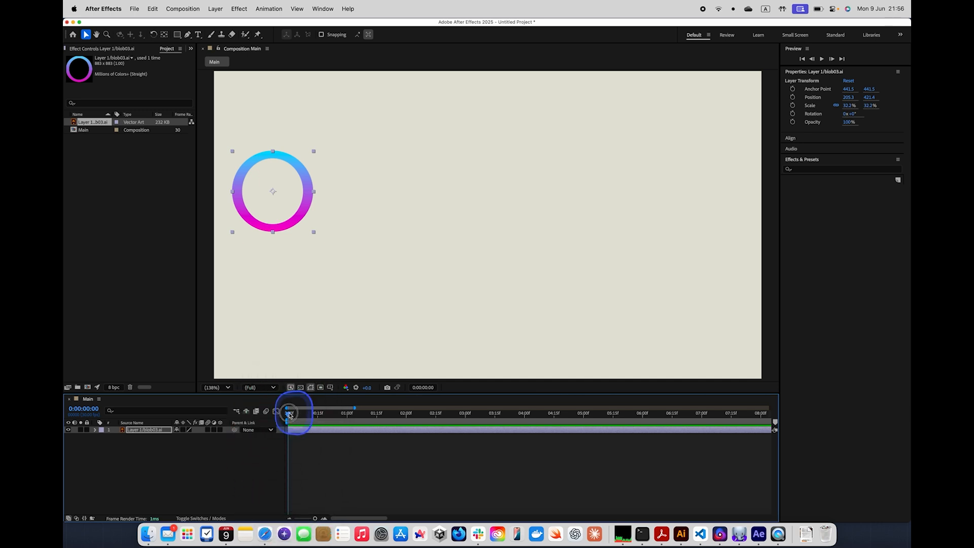
left_click_drag(311, 417, 285, 415)
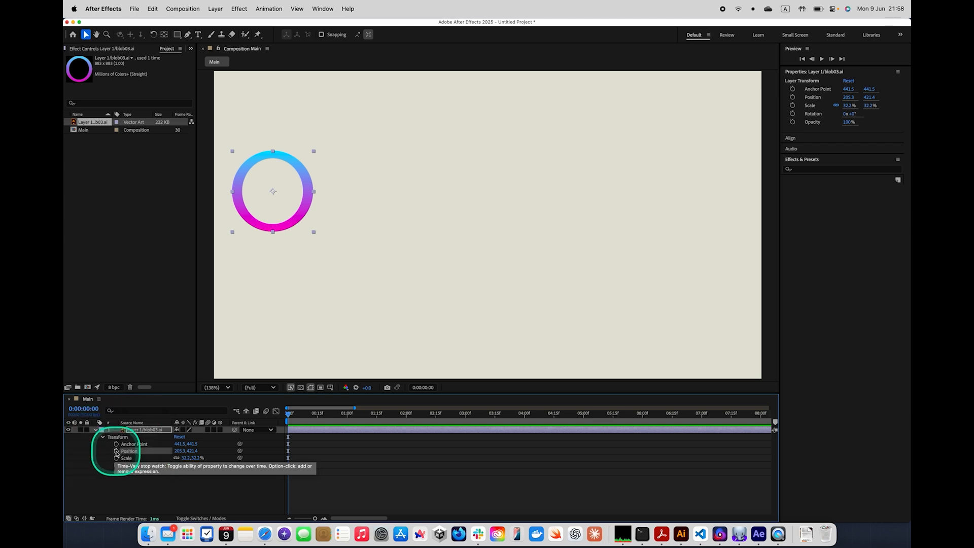
left_click(116, 450)
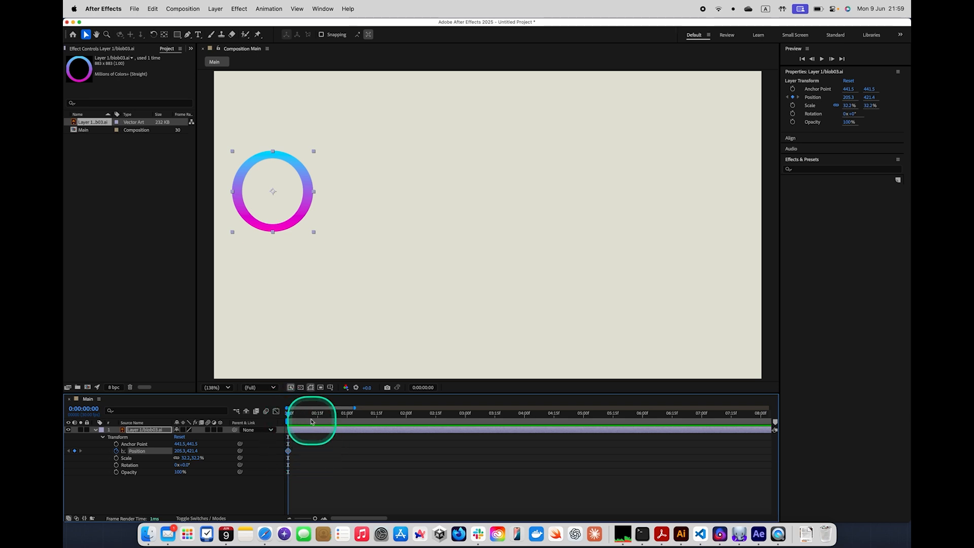
Add a Position keyframe at 0:00:01:00 and move the ring horizontally across the frame to about 1681, 421
left_click_drag(288, 416, 347, 416)
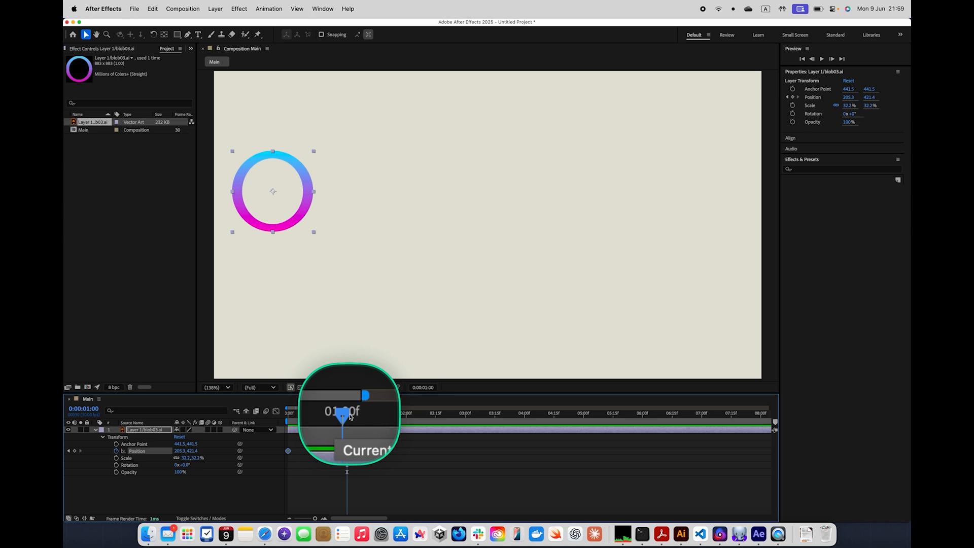
left_click(74, 451)
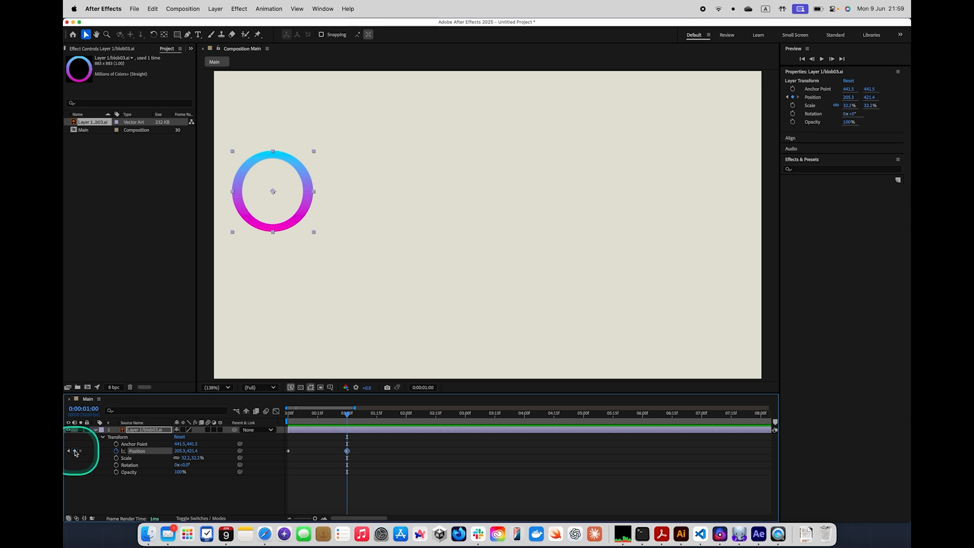
left_click(305, 204)
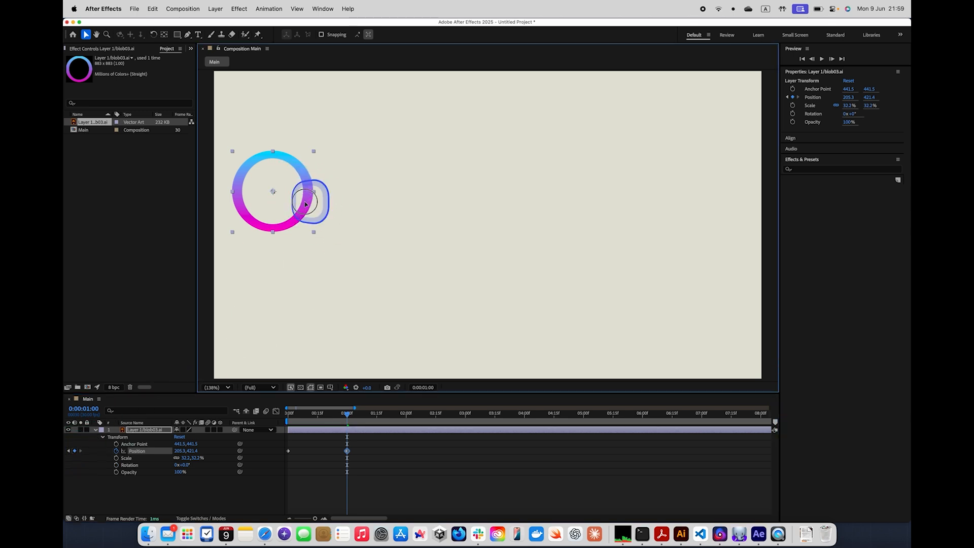
left_click_drag(305, 204, 728, 191)
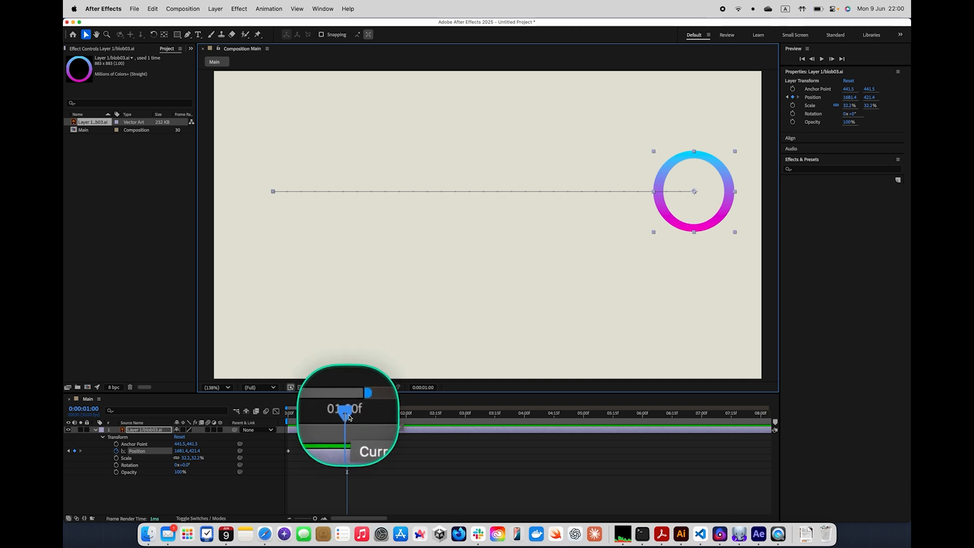
Preview the ring's horizontal movement from the first frame and return to the start
left_click_drag(349, 417, 289, 412)
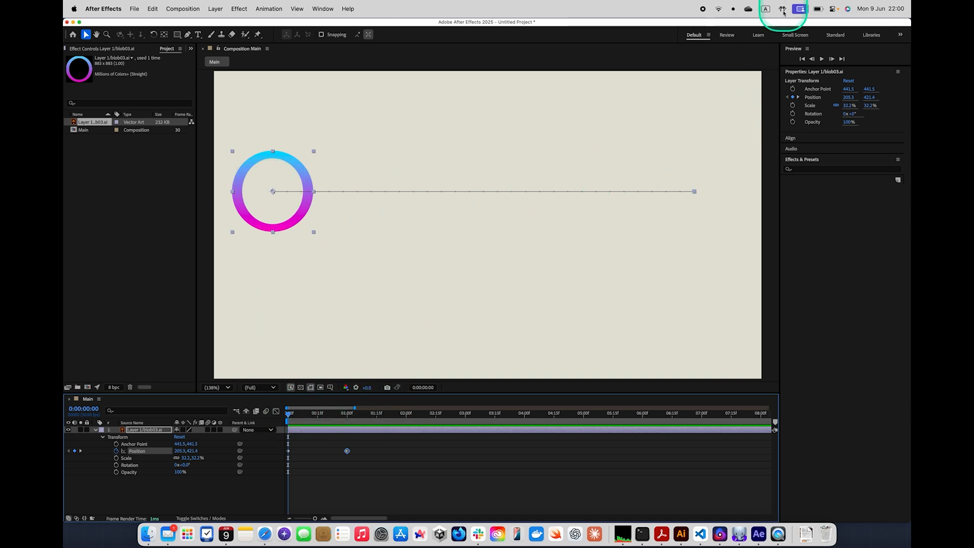
left_click(821, 59)
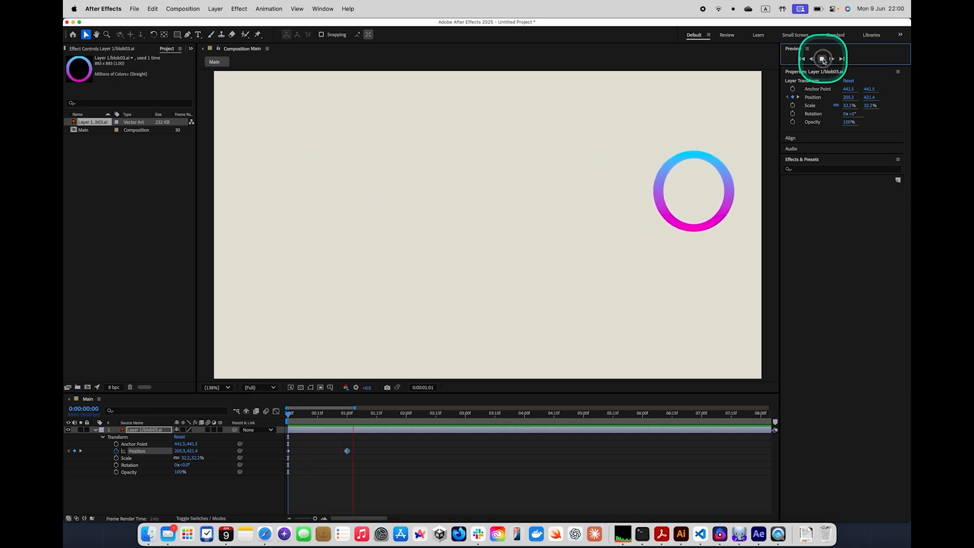
left_click(822, 59)
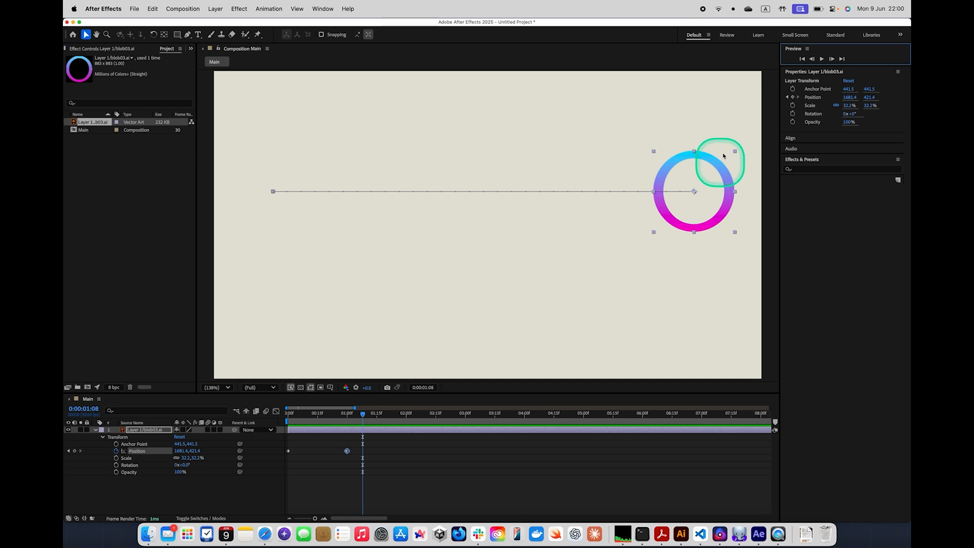
left_click(802, 58)
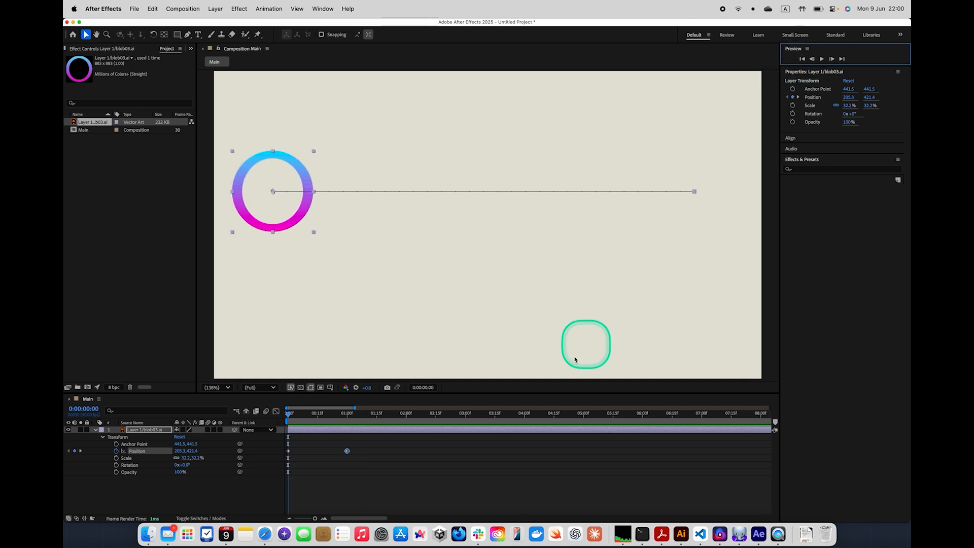
Add Position keyframes that move the ring down to about 1681, 660 at 0:00:01:15 and back across to about 201, 660 at 0:00:02:15
left_click_drag(289, 413, 378, 417)
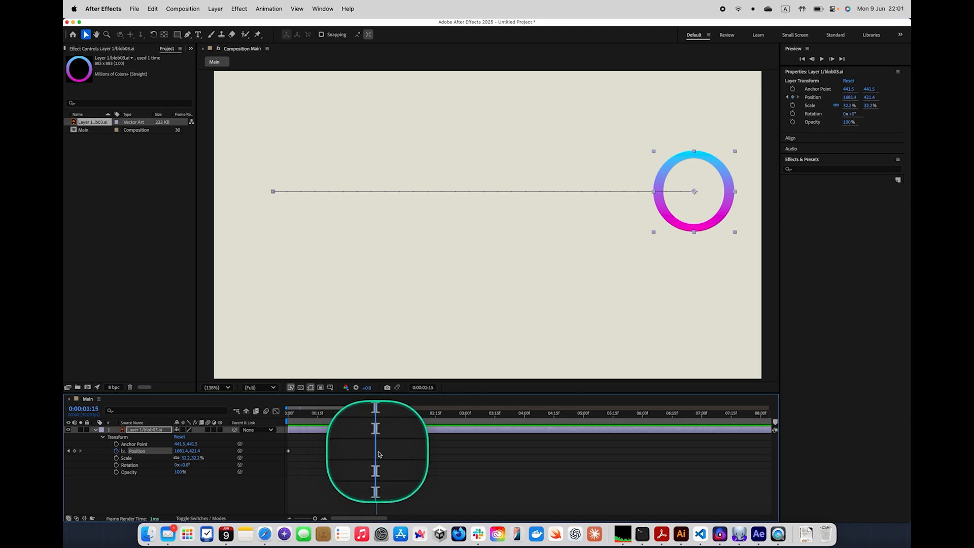
left_click(74, 450)
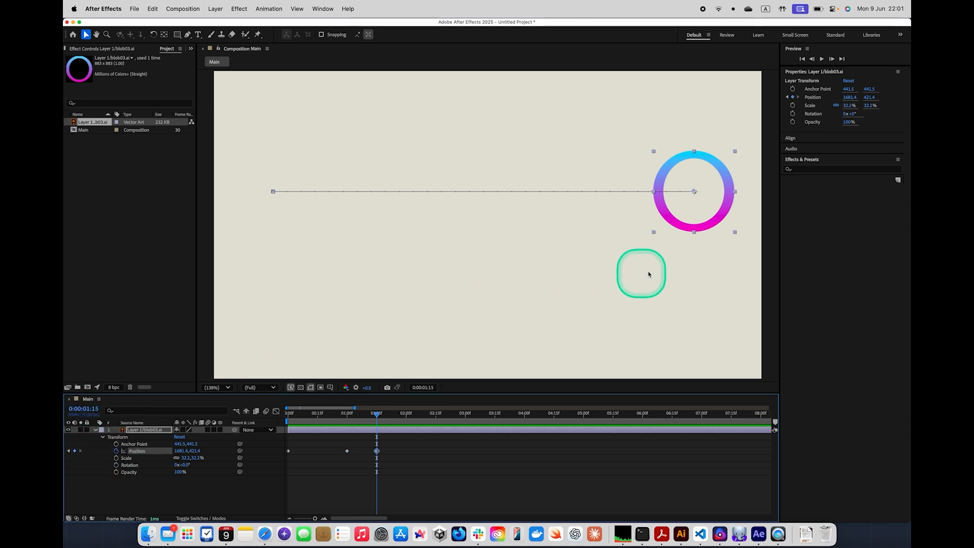
left_click_drag(708, 228, 699, 295)
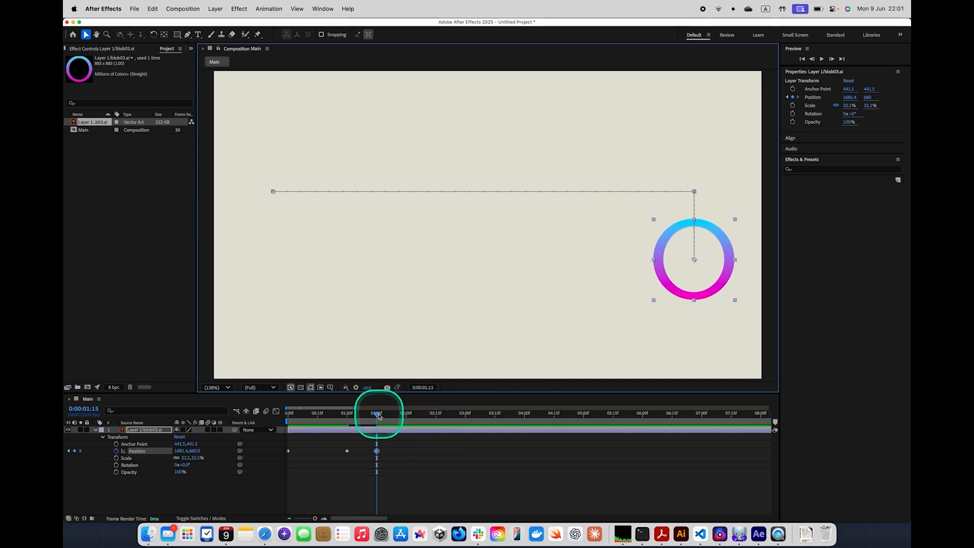
left_click_drag(392, 413, 434, 416)
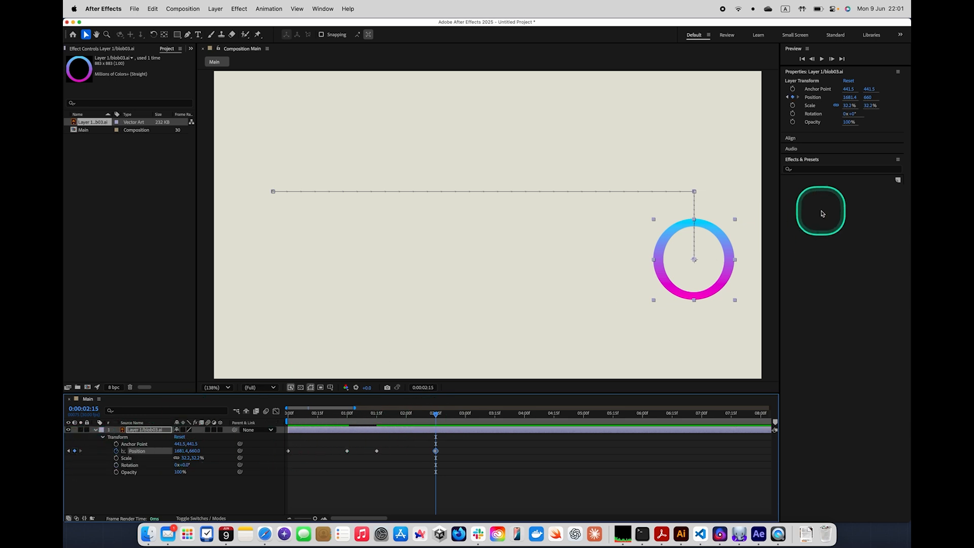
left_click_drag(711, 294, 288, 258)
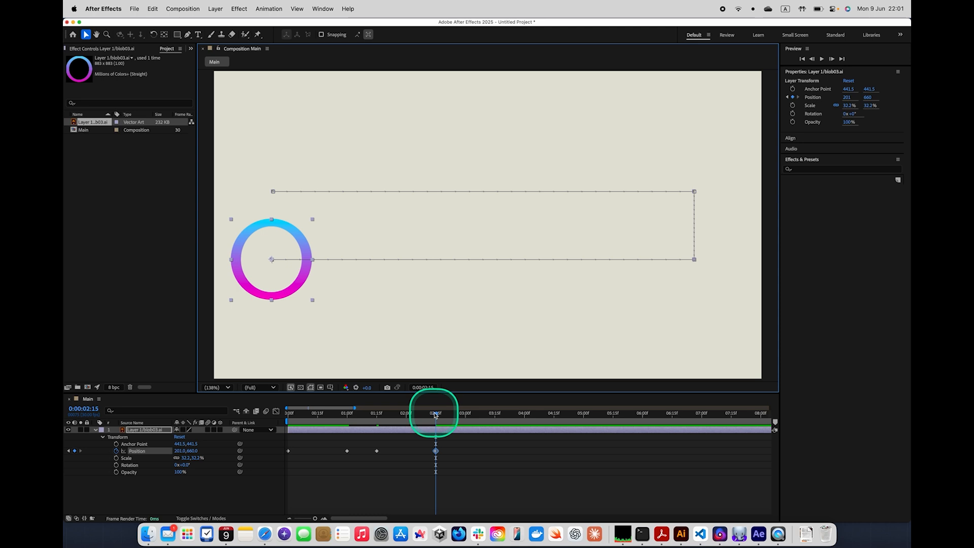
Play the ring's complete three-part movement from the first frame, stopping after the last keyframe
left_click_drag(436, 414, 257, 409)
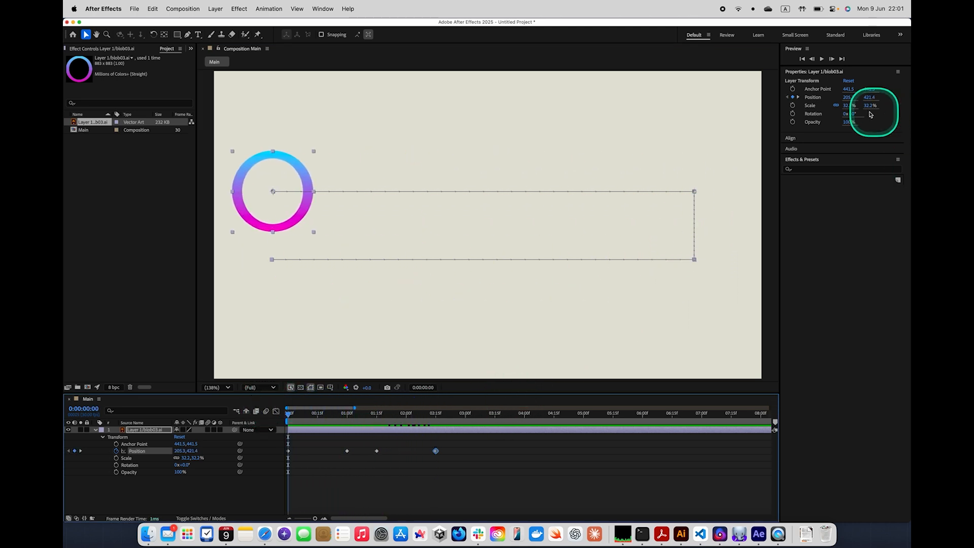
left_click(822, 59)
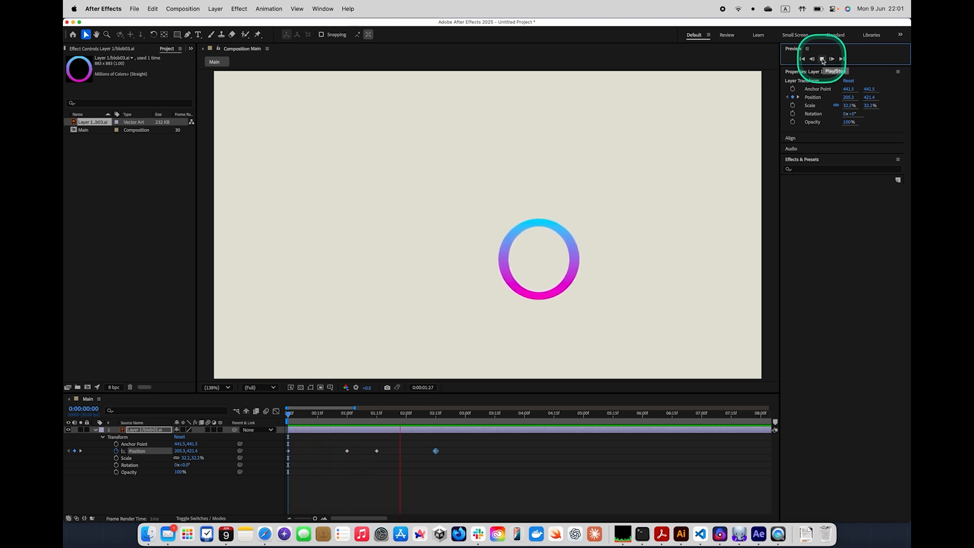
left_click(822, 59)
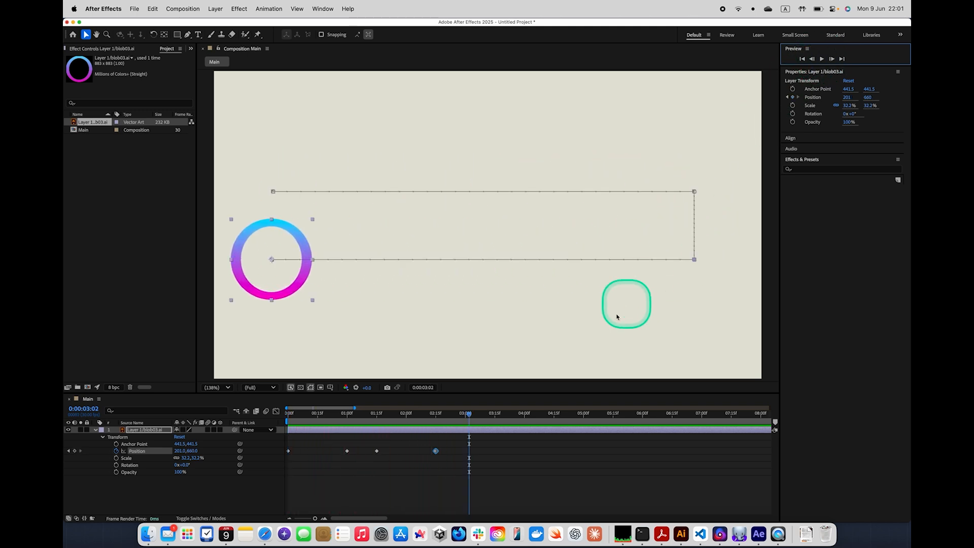
Slow the animation by moving the third Position keyframe to 0:00:02:00 and the fourth to 0:00:03:00
left_click_drag(468, 413, 377, 423)
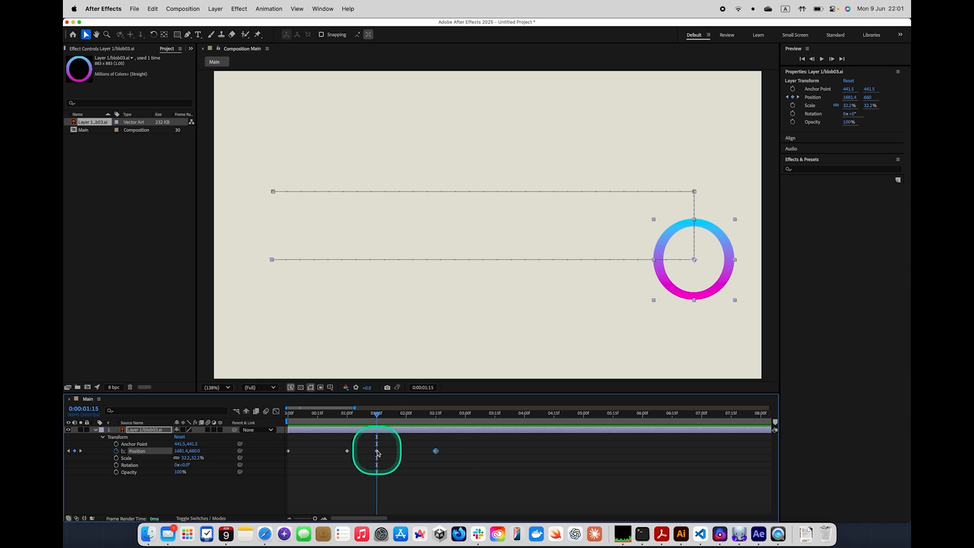
left_click(376, 450)
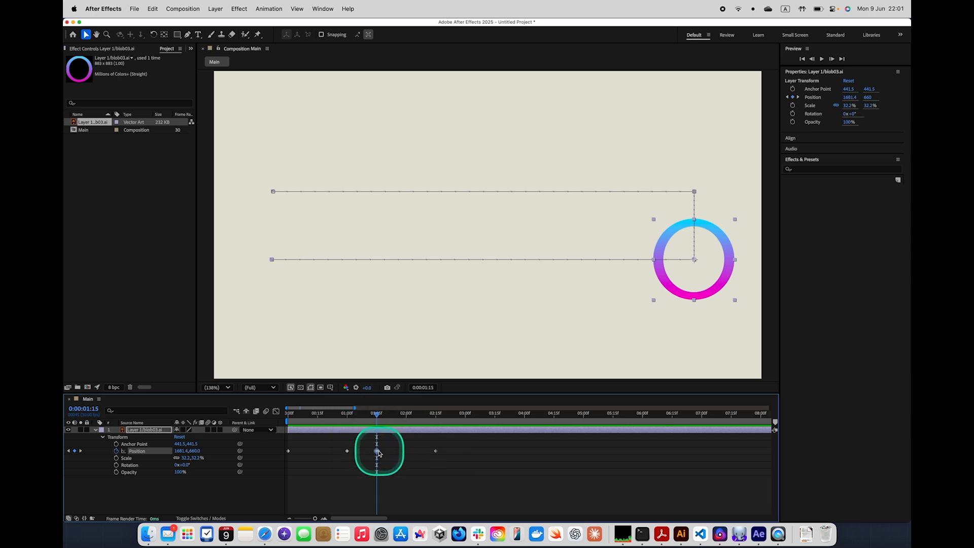
left_click(377, 451)
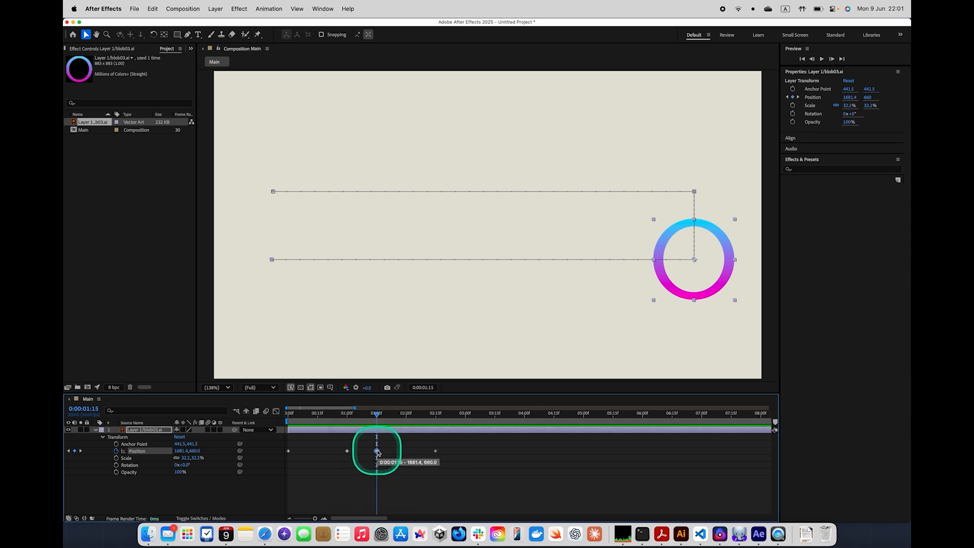
left_click_drag(378, 452, 466, 451)
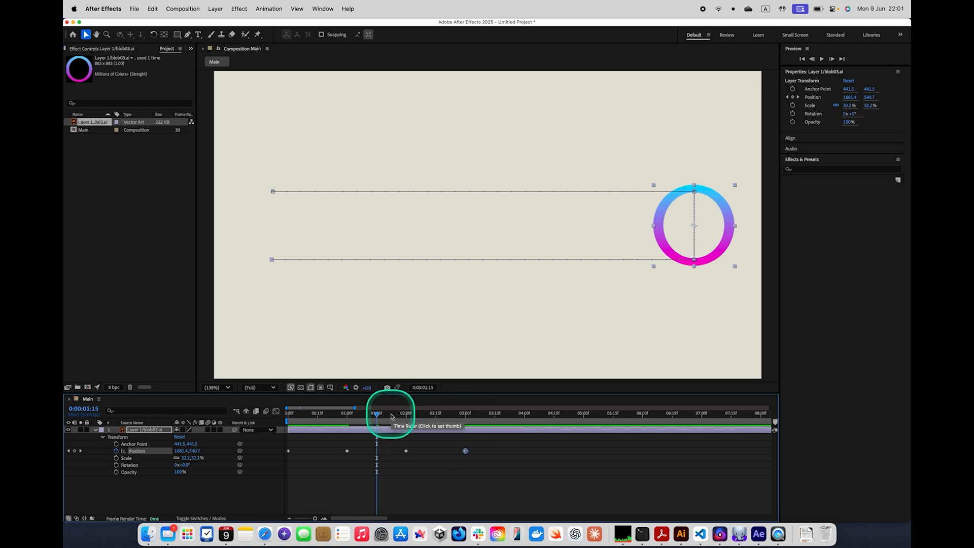
left_click_drag(378, 417, 469, 430)
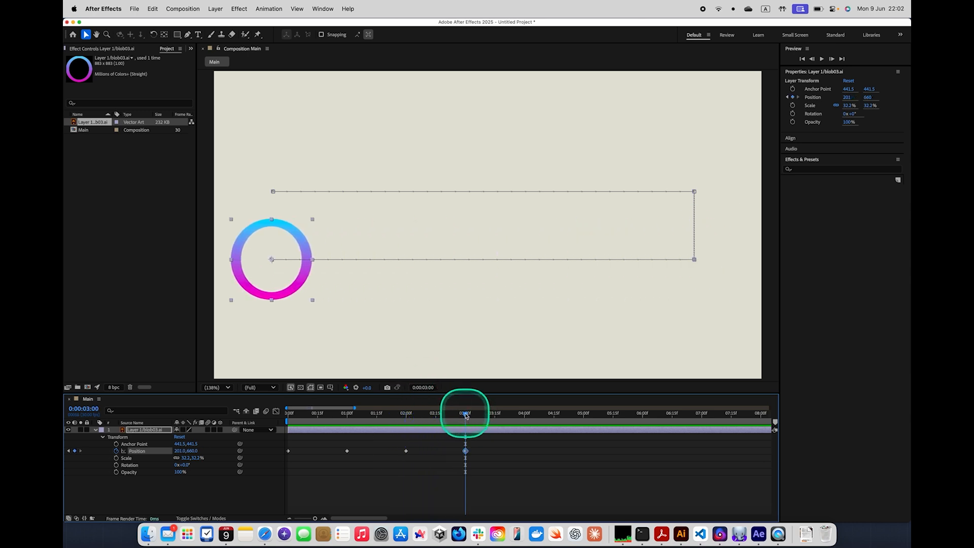
Speed up the animation by moving the second, third and fourth Position keyframes earlier, to about 0.7, 1.3 and 1.8 seconds
left_click(347, 451)
left_click_drag(348, 453, 330, 451)
left_click_drag(406, 451, 365, 452)
left_click_drag(462, 451, 394, 452)
Preview the retimed ring animation from the first frame and return to 0:00:00:00
left_click_drag(462, 409, 290, 410)
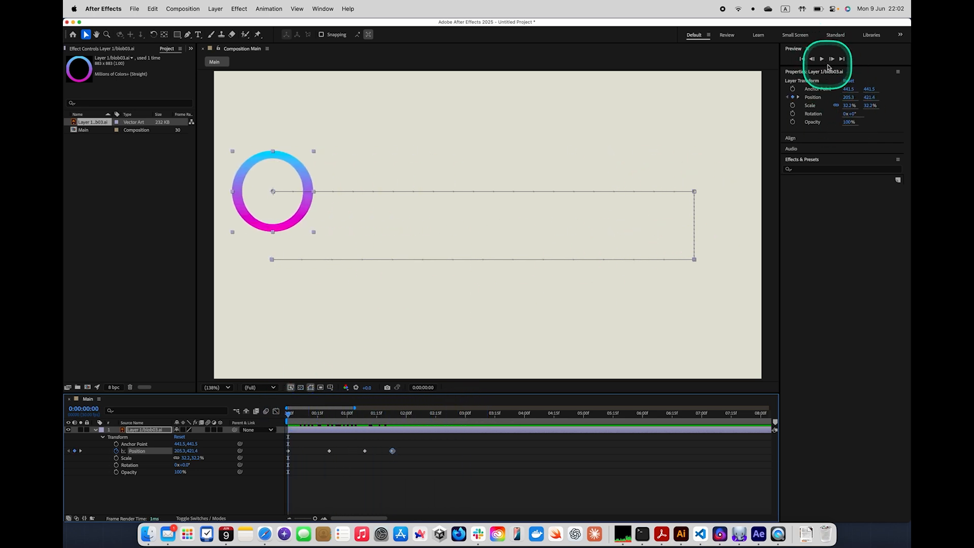
left_click(822, 59)
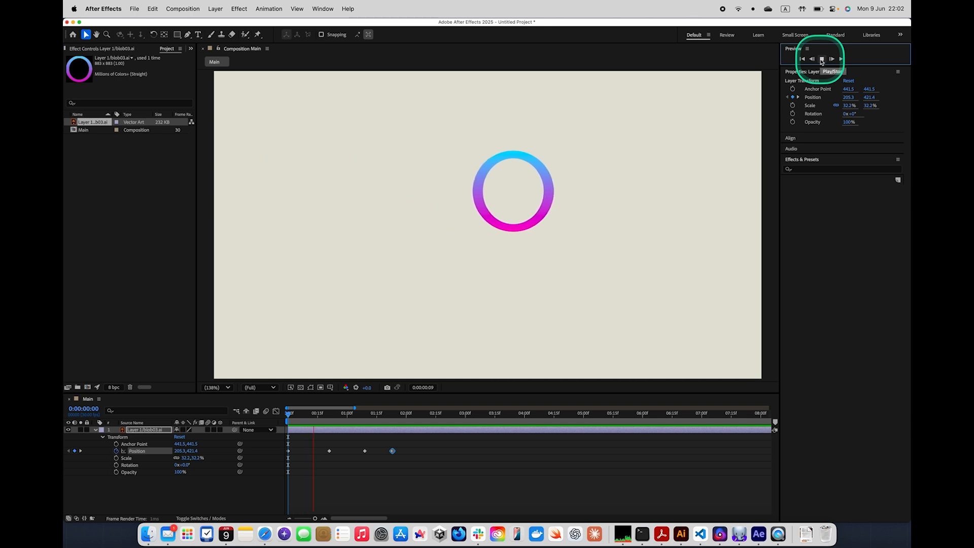
left_click(822, 59)
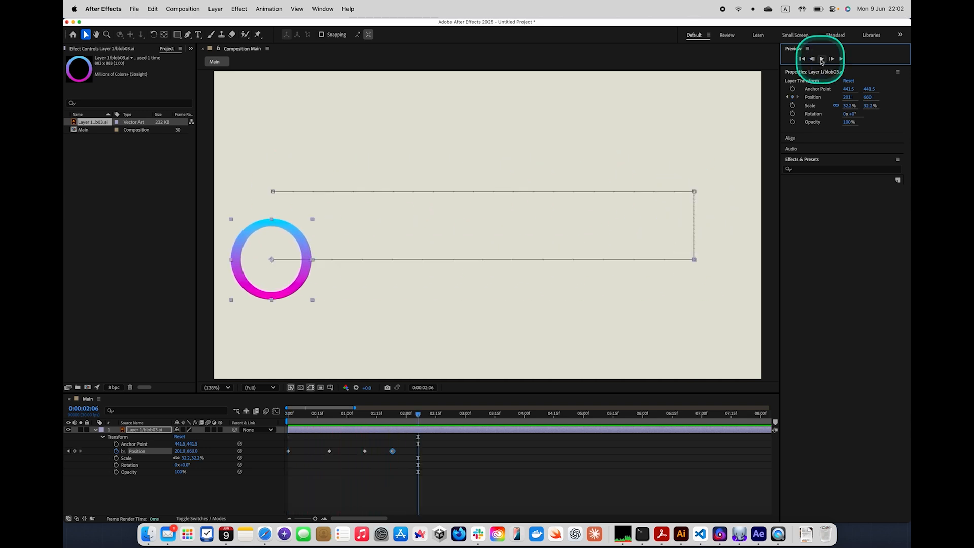
left_click(419, 415)
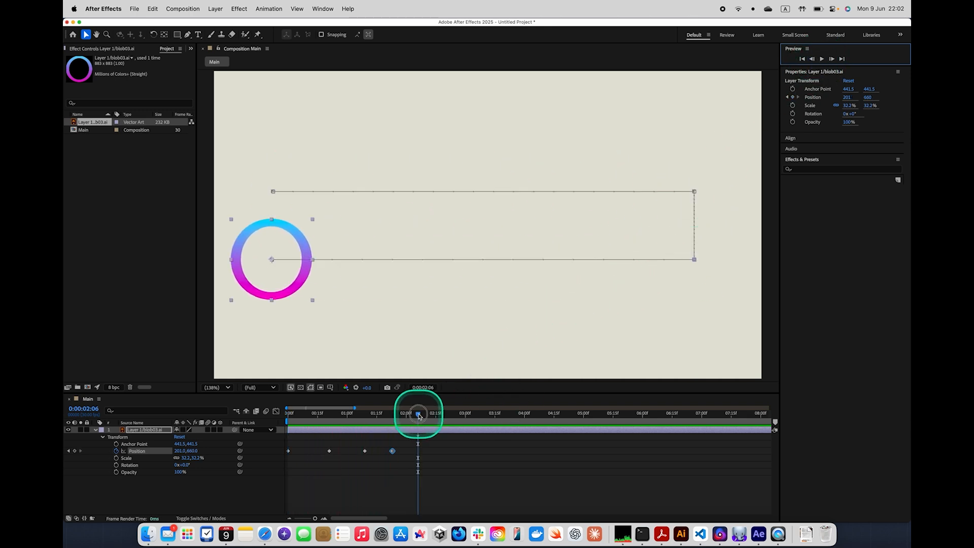
left_click_drag(419, 415, 256, 409)
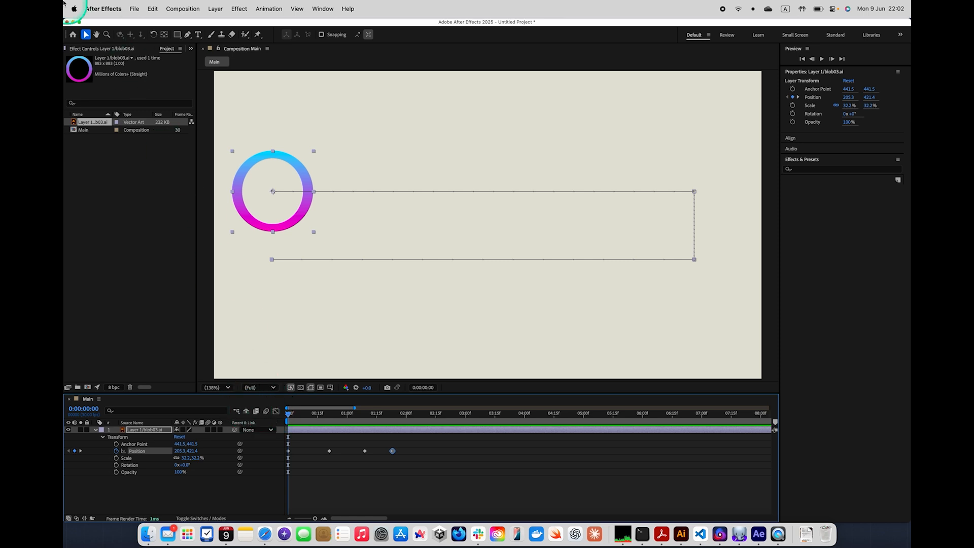
Save the project in OneDrive's CIV Digital > Assessment 3 folder, selecting the default file name for replacement
left_click(135, 8)
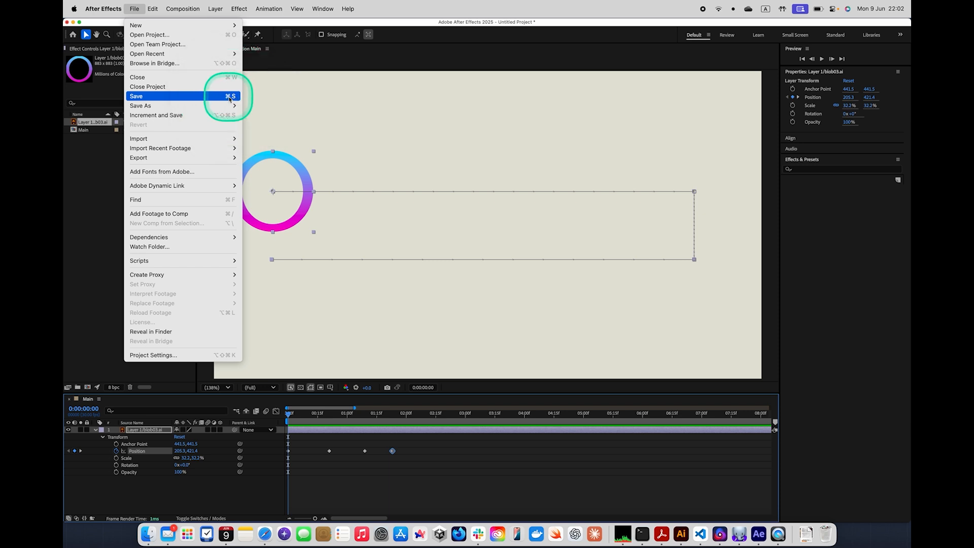
left_click(230, 97)
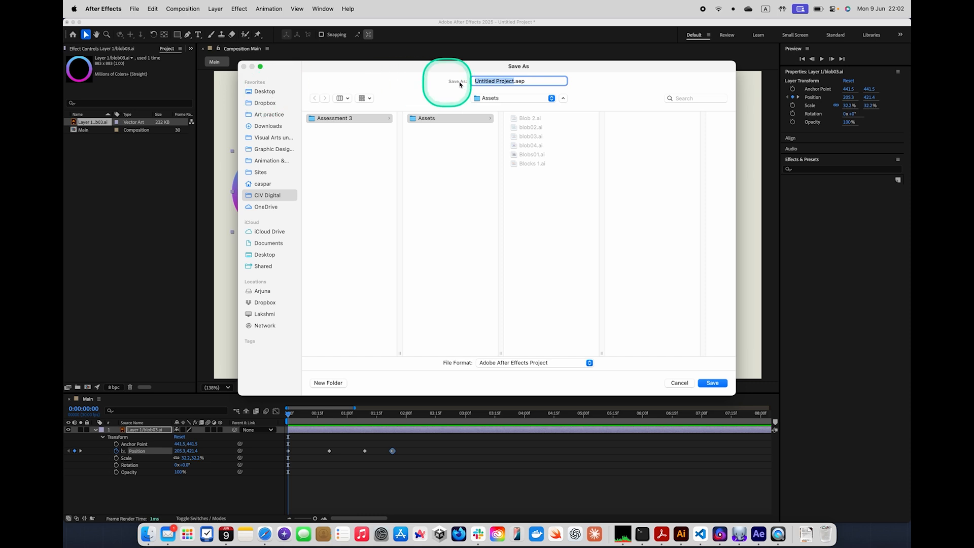
left_click_drag(493, 69, 487, 65)
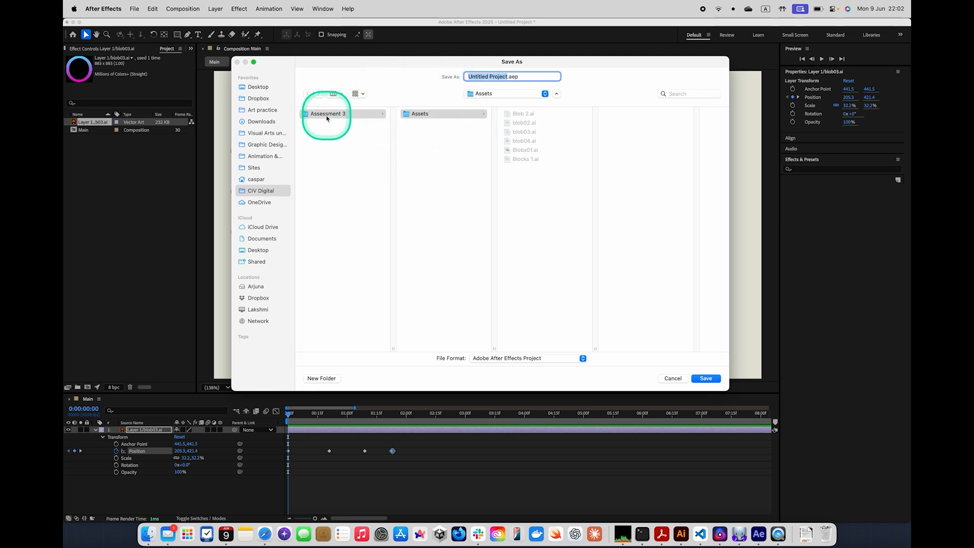
left_click(259, 202)
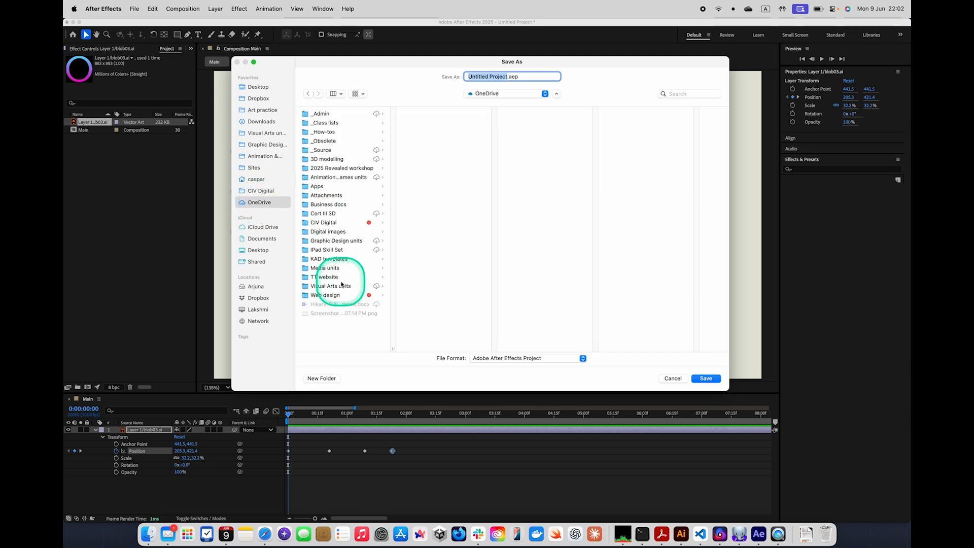
left_click(323, 223)
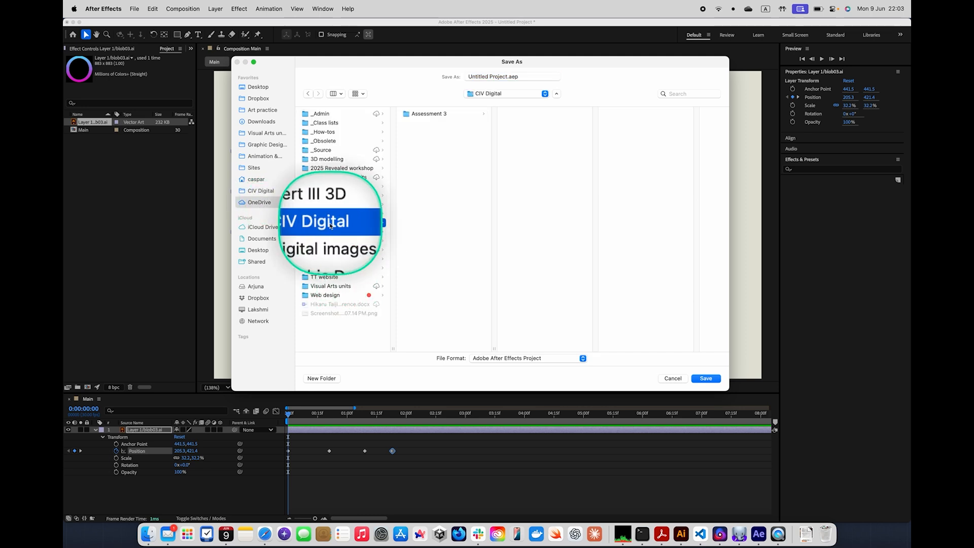
left_click(435, 114)
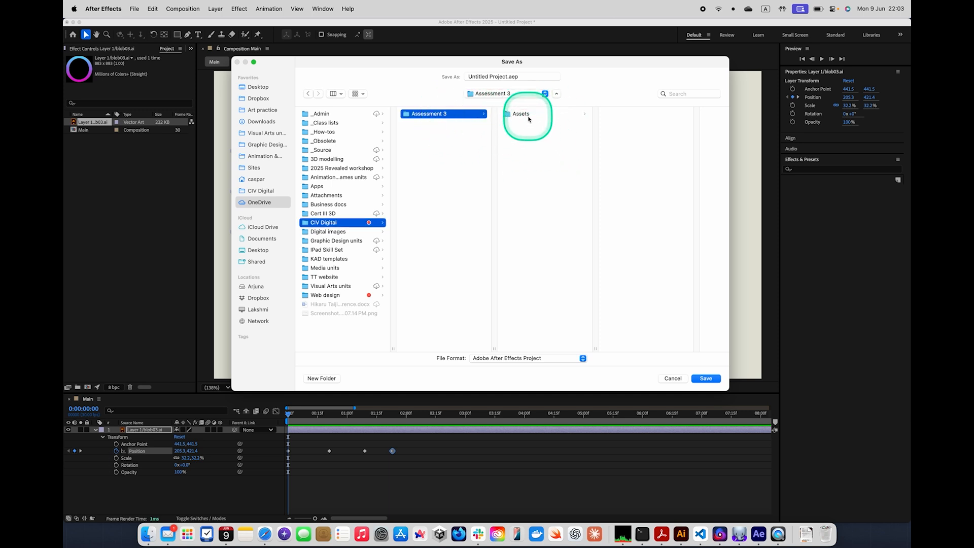
left_click_drag(507, 76, 446, 76)
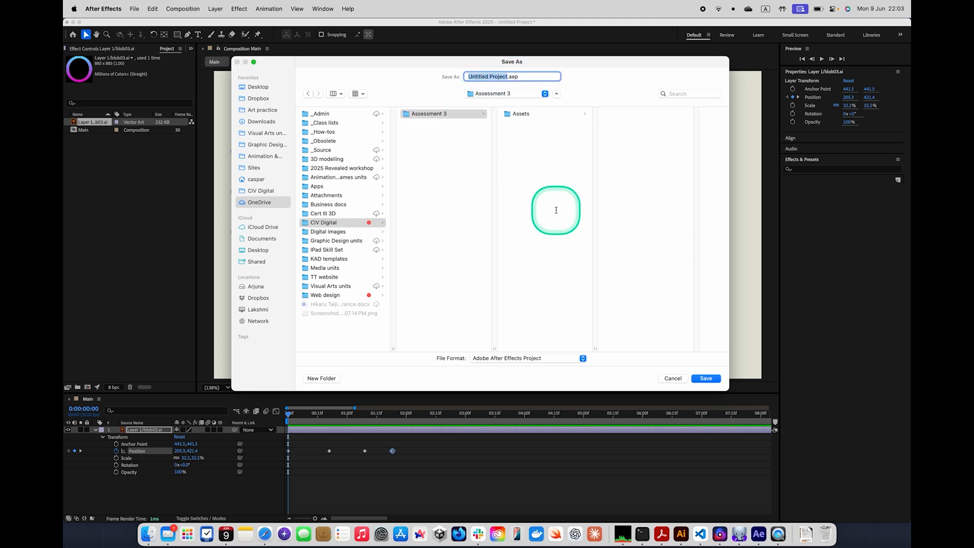